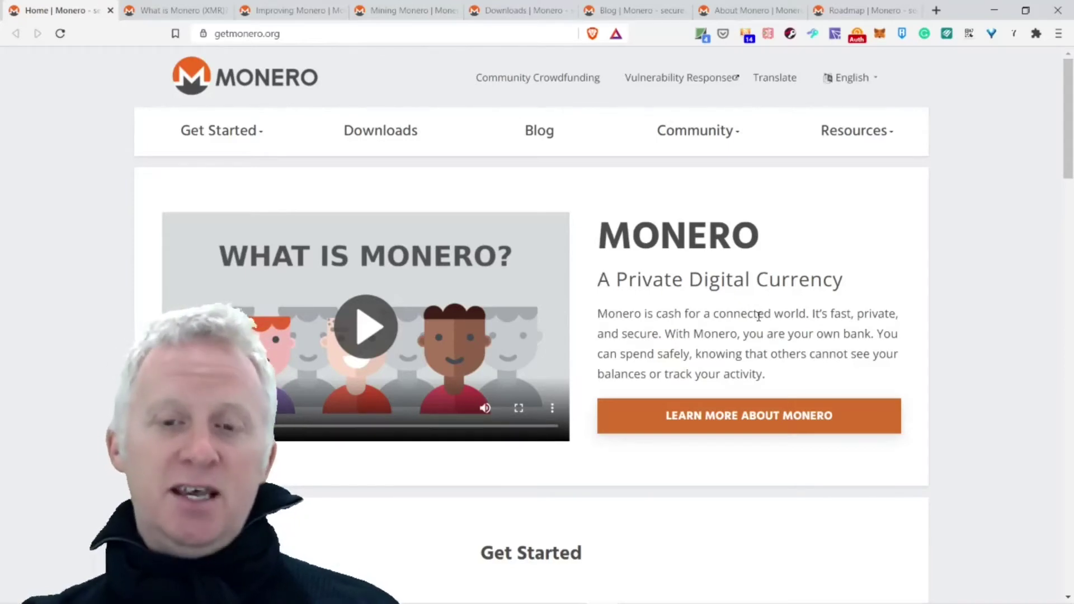
pyautogui.scroll(-2, 759, 317)
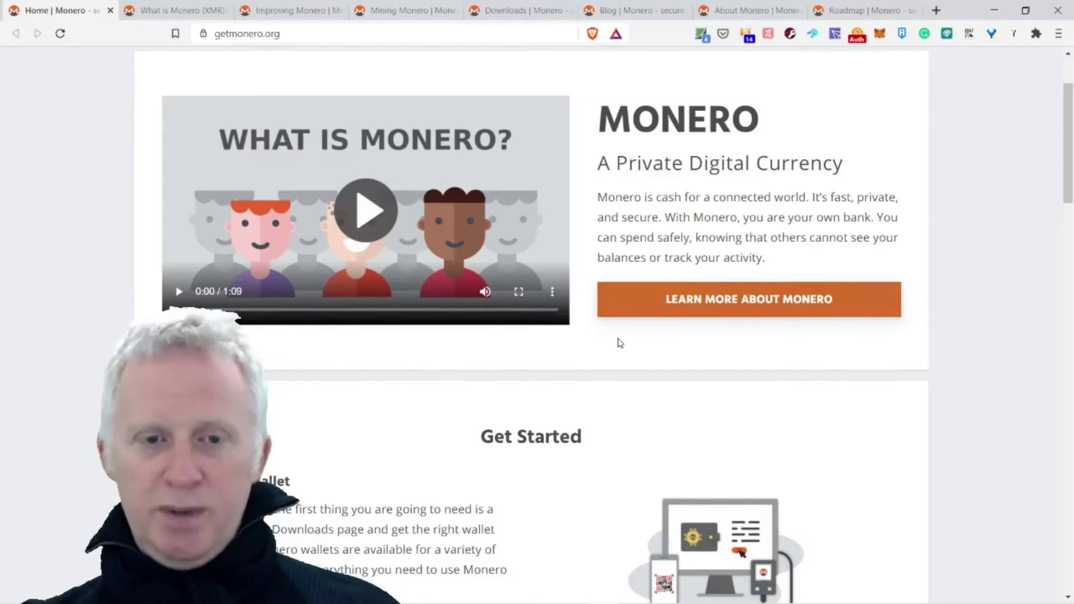
pyautogui.scroll(-3, 619, 344)
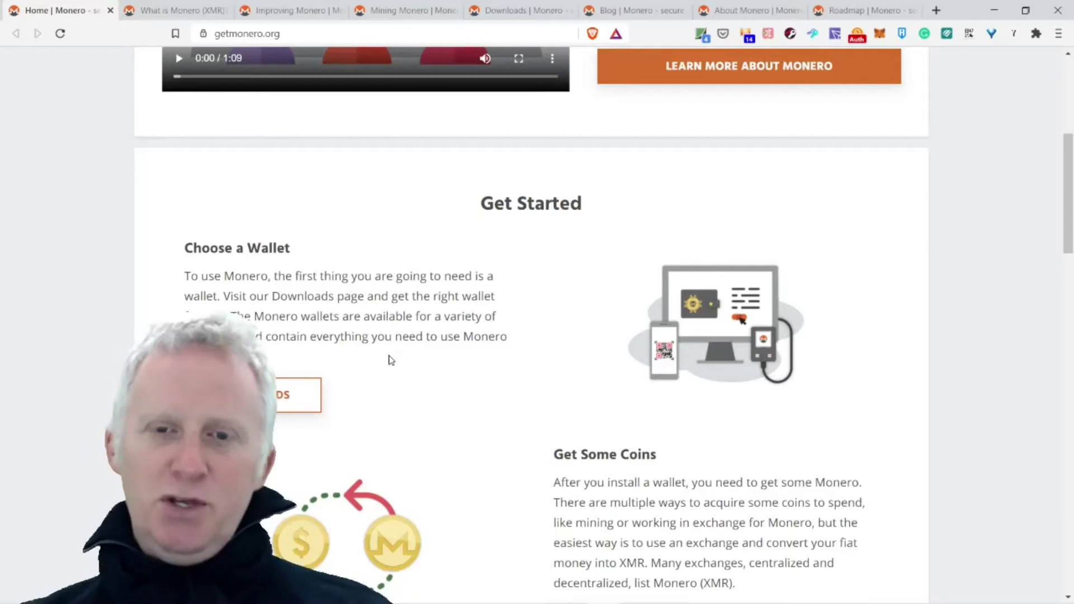
pyautogui.scroll(-1, 389, 360)
pyautogui.scroll(-3, 388, 359)
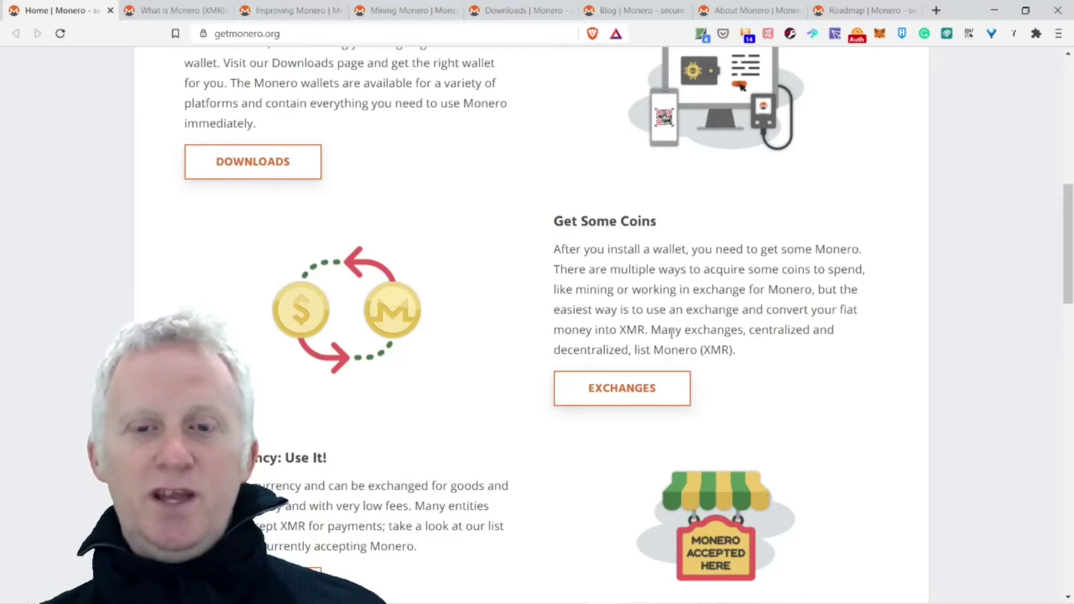
# Highlight and clear the phrases 'money into XMR' and 'very low fees' on the homepage
pyautogui.moveTo(554, 339); pyautogui.dragTo(645, 332)
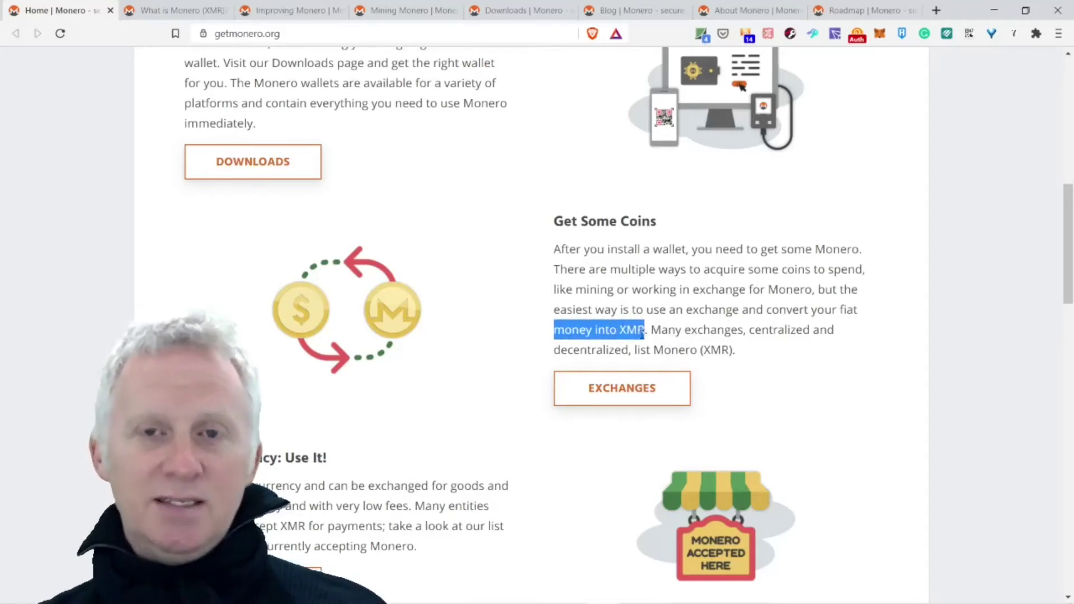
pyautogui.click(489, 368)
pyautogui.scroll(-2, 489, 368)
pyautogui.scroll(-2, 489, 369)
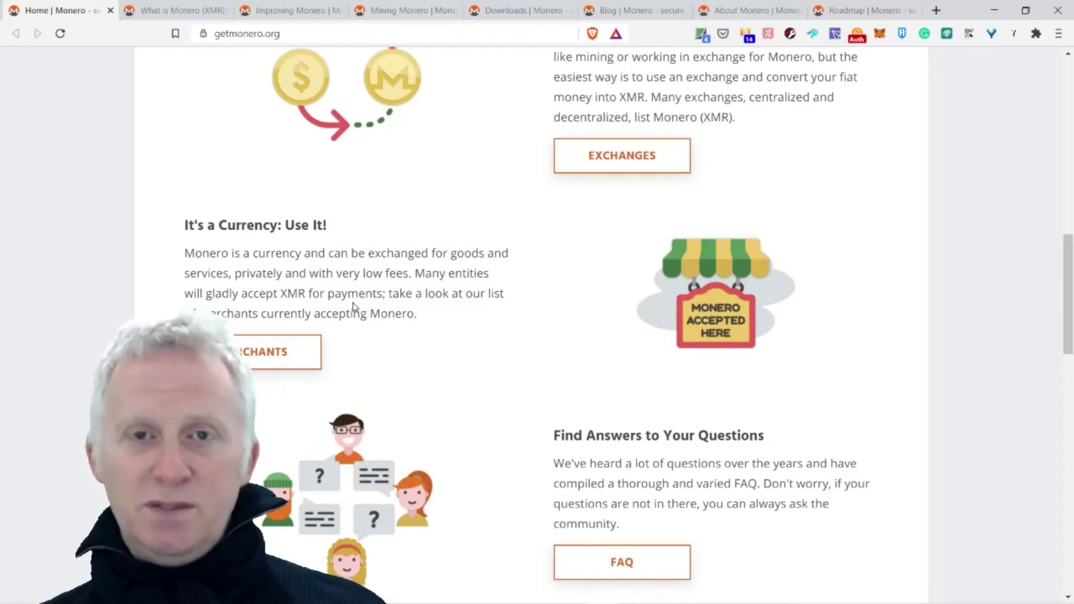
pyautogui.moveTo(188, 273); pyautogui.dragTo(414, 273)
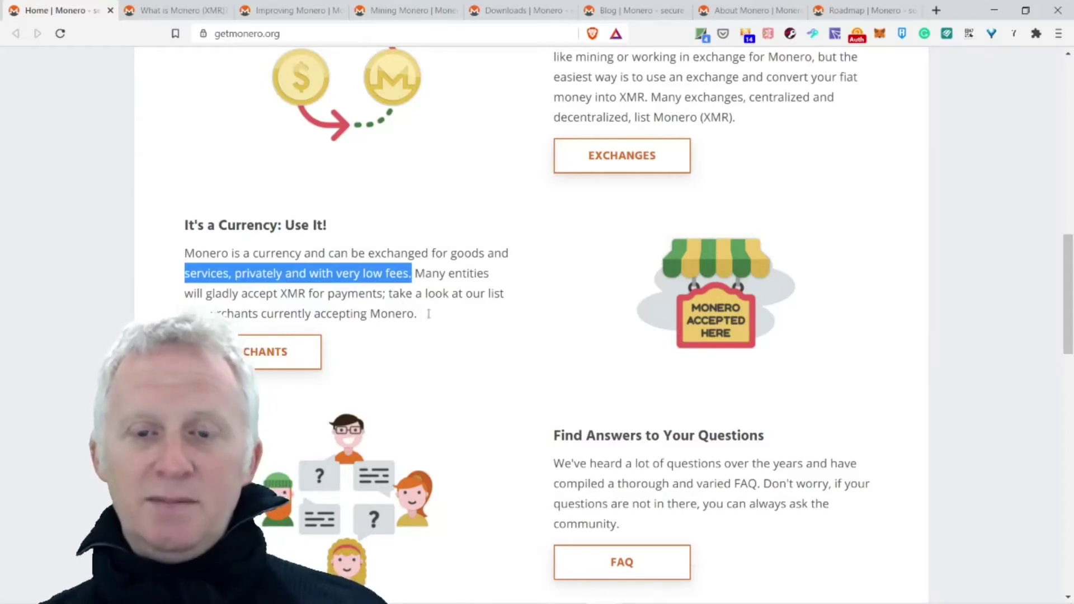
pyautogui.scroll(-2, 522, 366)
pyautogui.click(521, 366)
pyautogui.scroll(-2, 521, 367)
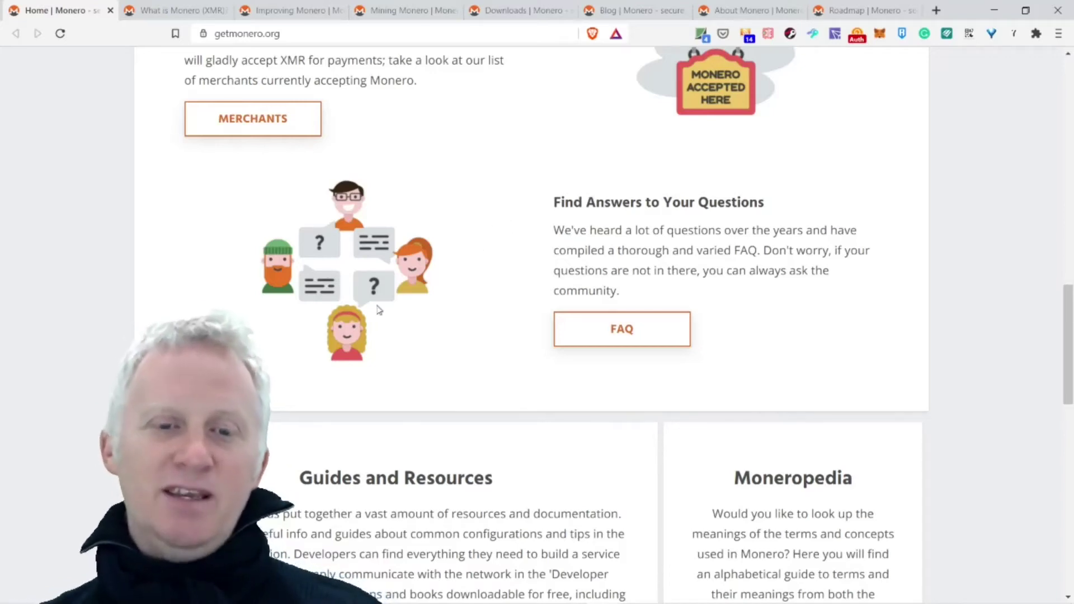
pyautogui.scroll(-1, 489, 327)
pyautogui.scroll(-3, 489, 327)
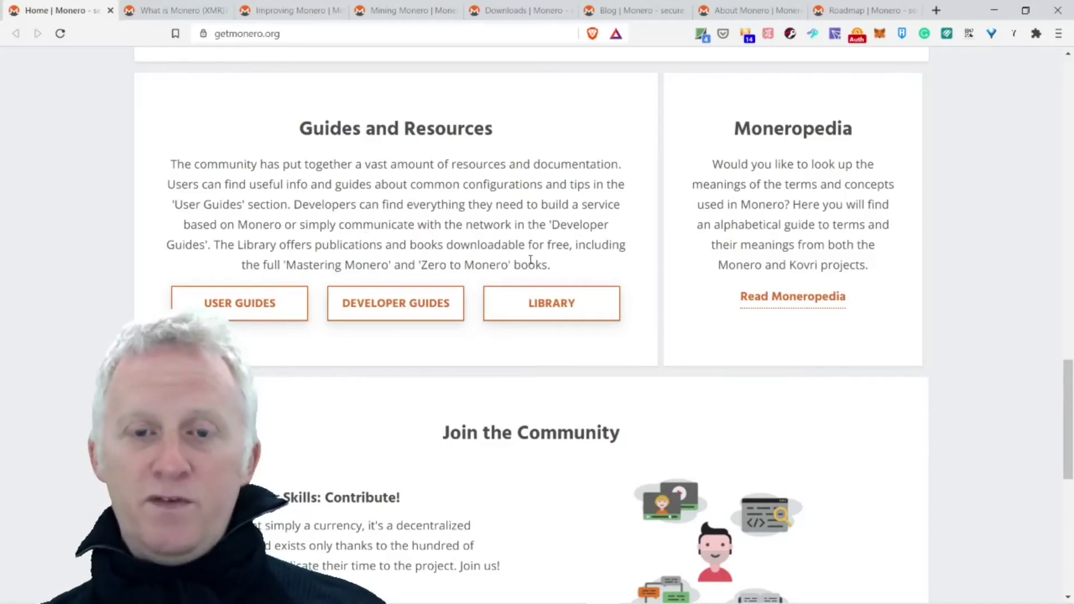
# Highlight and then clear 'downloadable for free' in the Guides and Resources section
pyautogui.moveTo(575, 244); pyautogui.dragTo(434, 238)
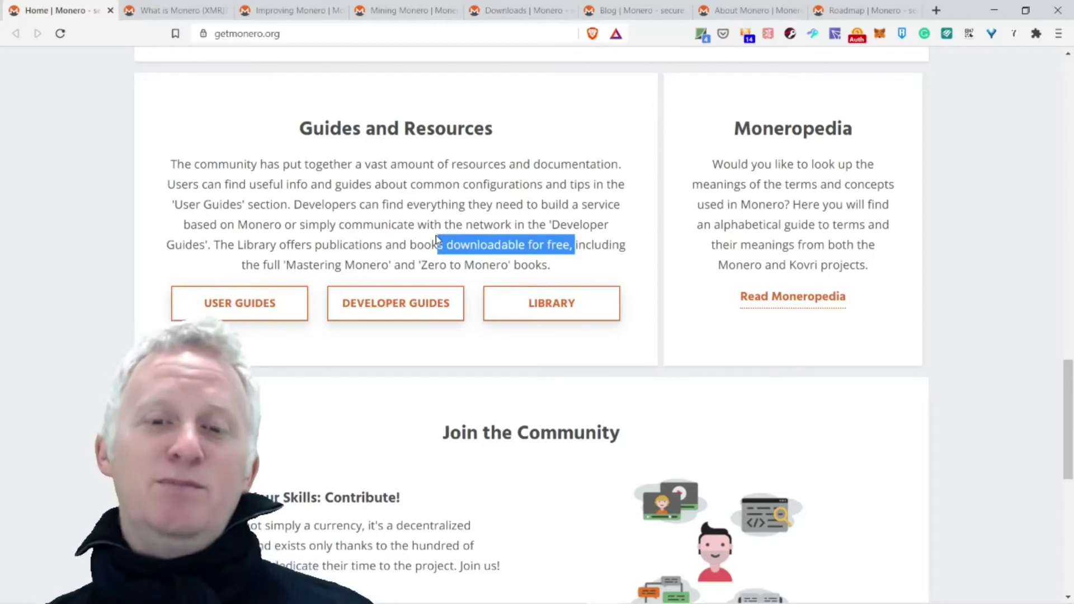
pyautogui.click(406, 267)
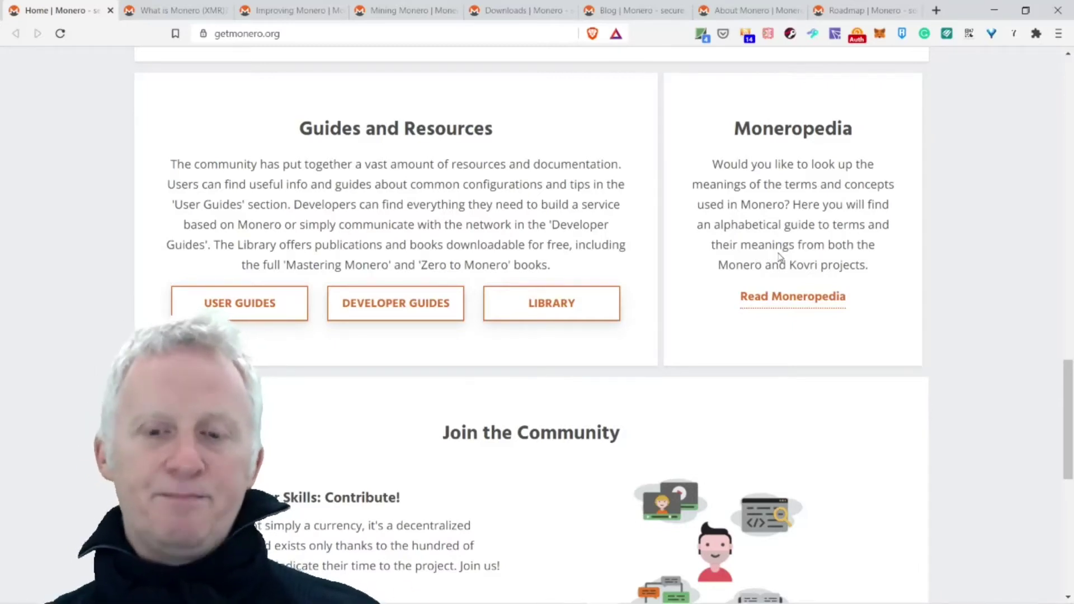
pyautogui.scroll(-4, 779, 257)
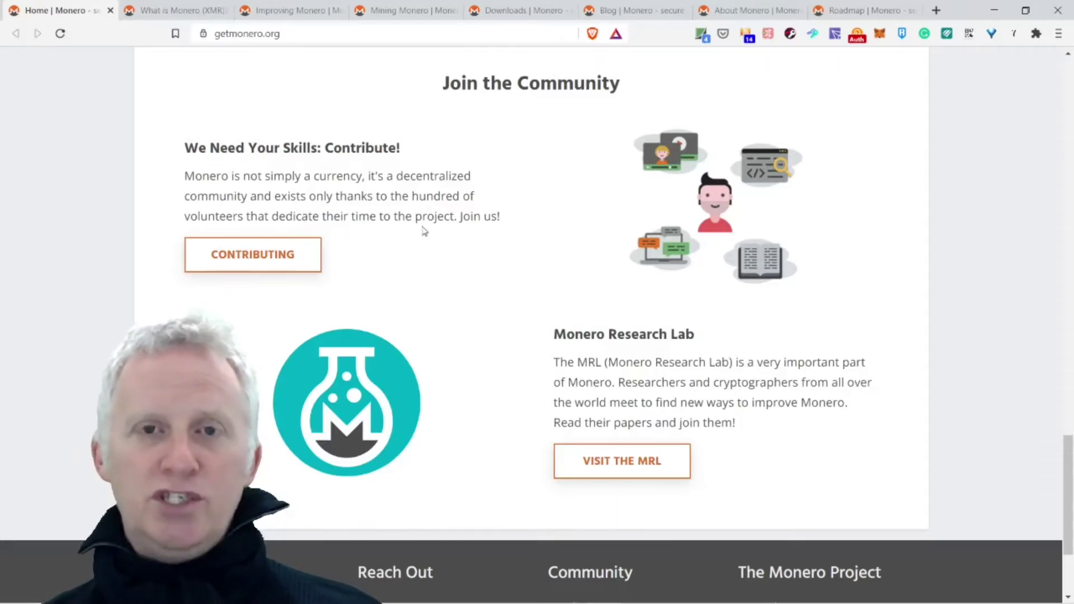
# Highlight and clear the contribute paragraph, then switch to the What is Monero (XMR)? tab
pyautogui.moveTo(501, 218)
pyautogui.mouseDown()
pyautogui.moveTo(227, 195)
pyautogui.moveTo(183, 181)
pyautogui.mouseUp()
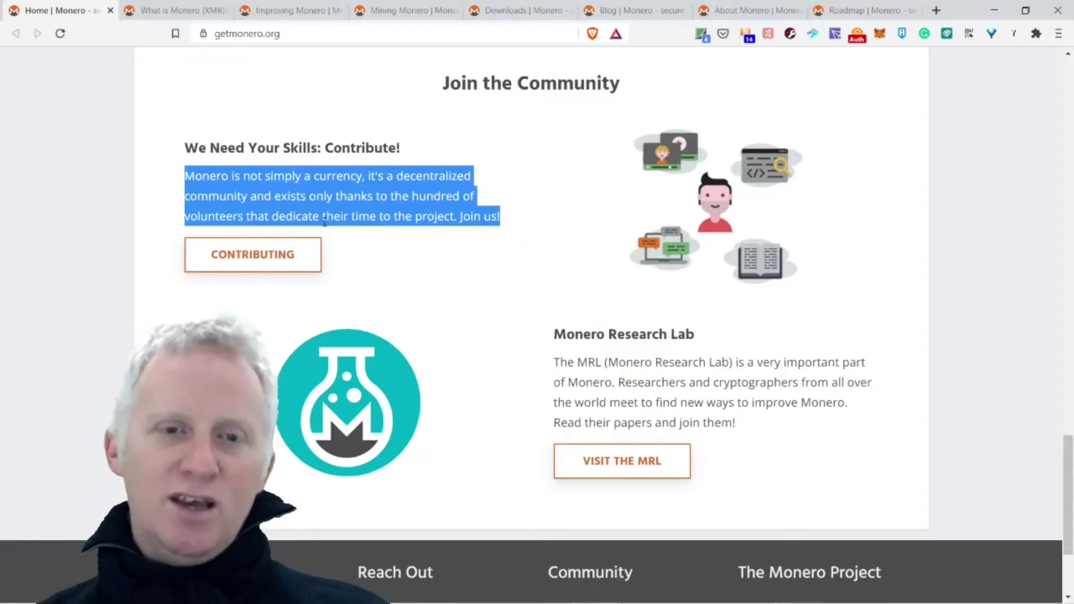
pyautogui.scroll(-2, 537, 311)
pyautogui.click(541, 305)
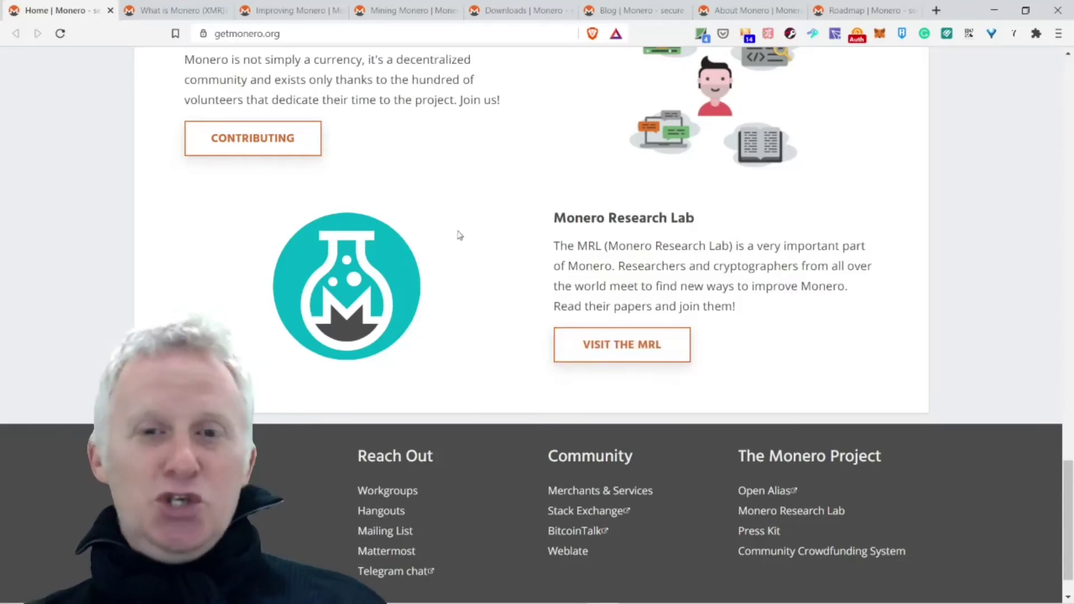
pyautogui.click(199, 12)
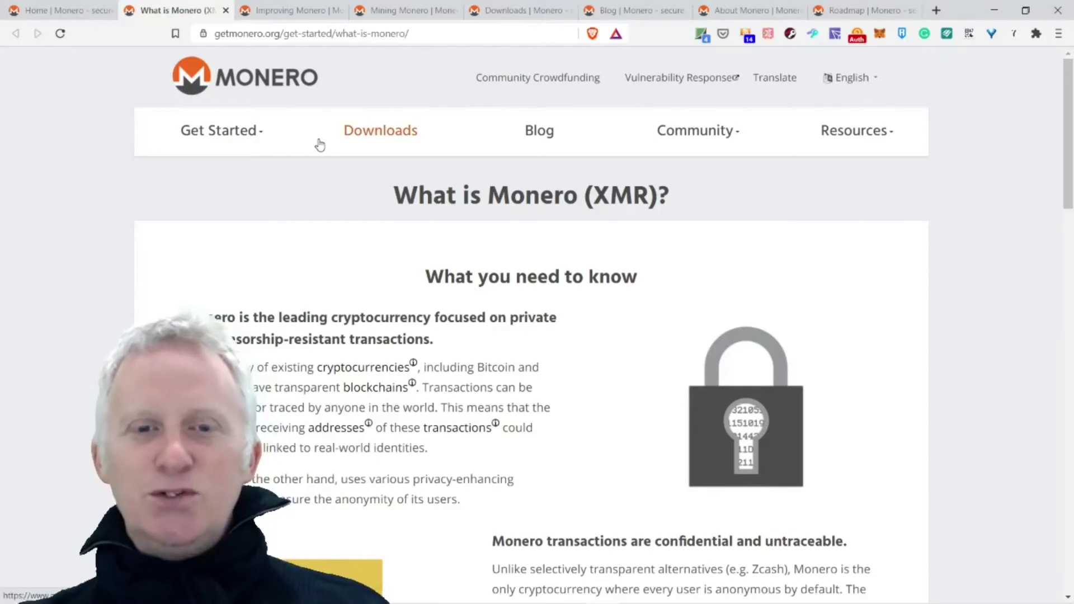
pyautogui.scroll(-2, 423, 175)
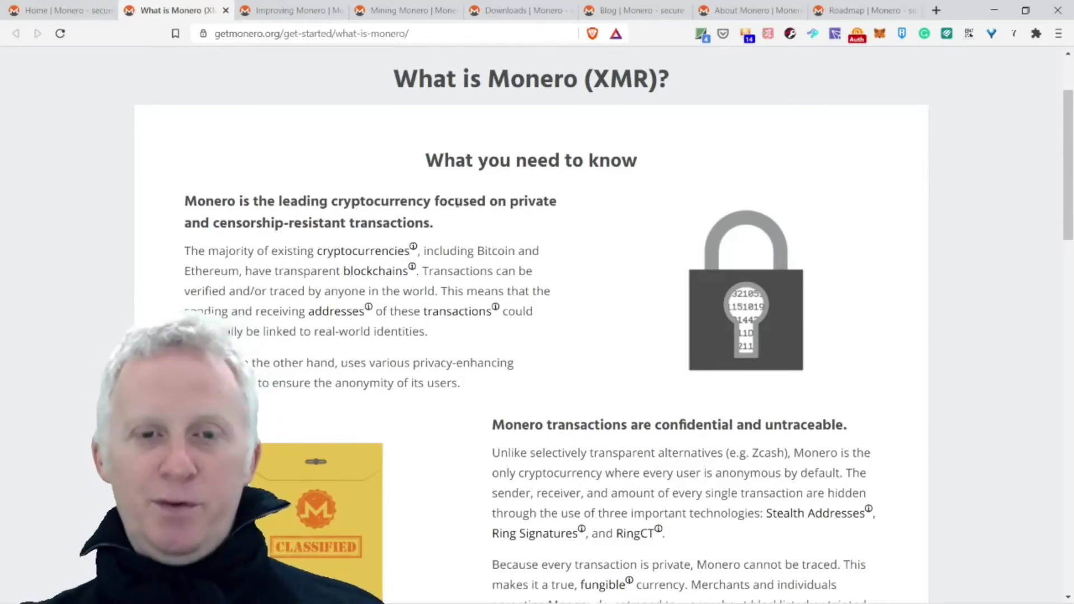
pyautogui.moveTo(436, 201)
pyautogui.mouseDown()
pyautogui.moveTo(366, 223)
pyautogui.moveTo(425, 224)
pyautogui.mouseUp()
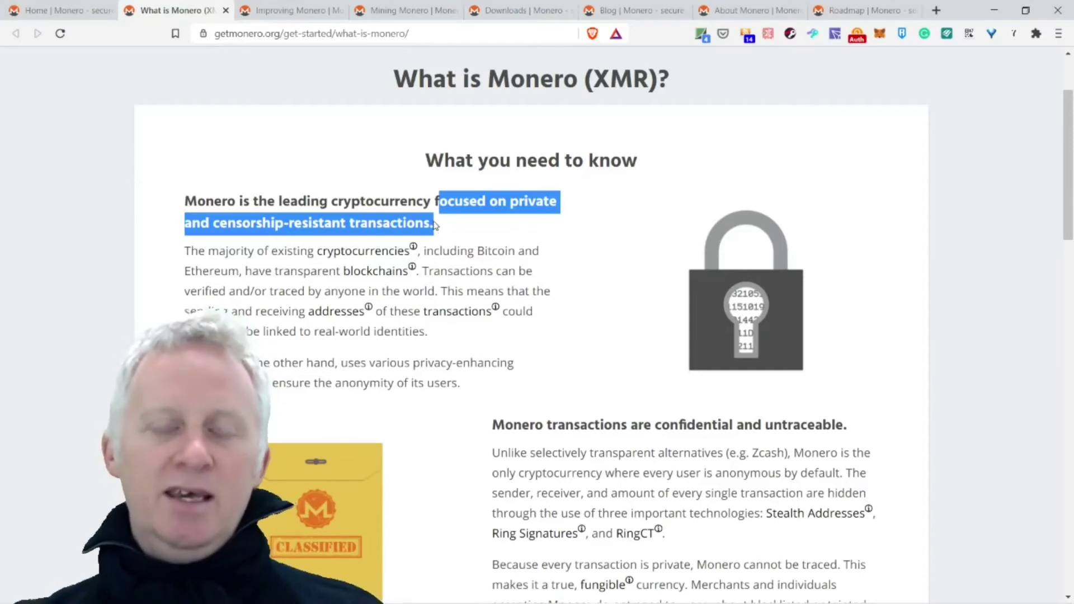
pyautogui.click(446, 227)
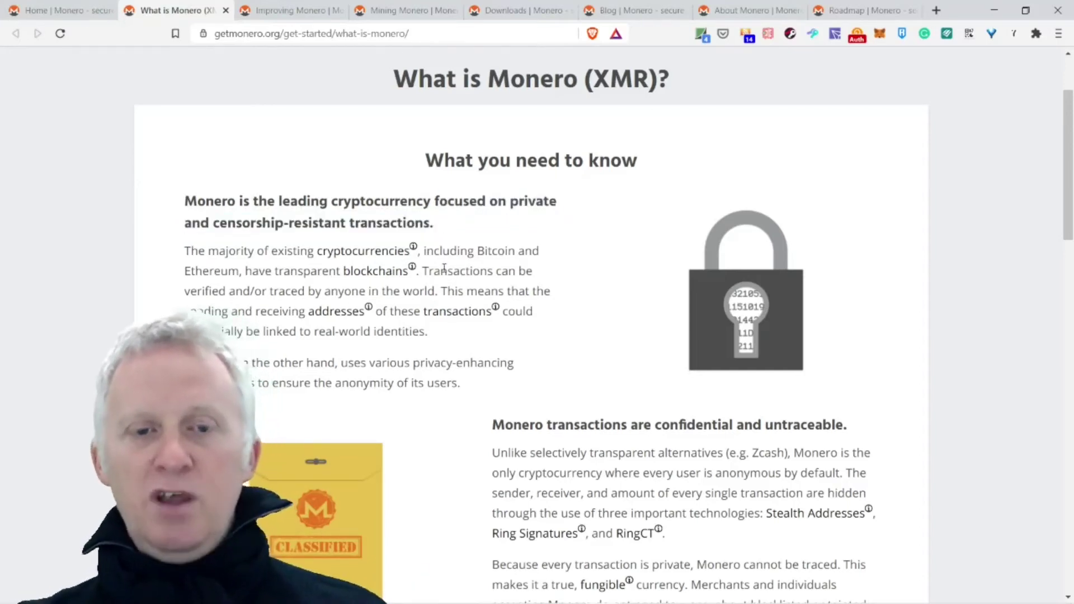
pyautogui.scroll(-2, 443, 270)
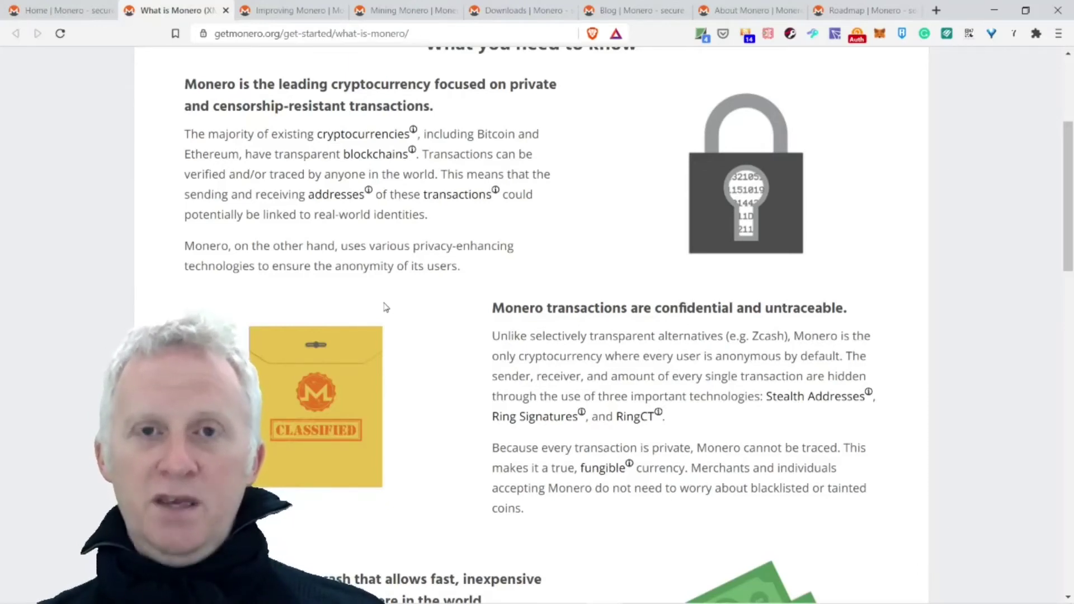
pyautogui.scroll(-1, 500, 311)
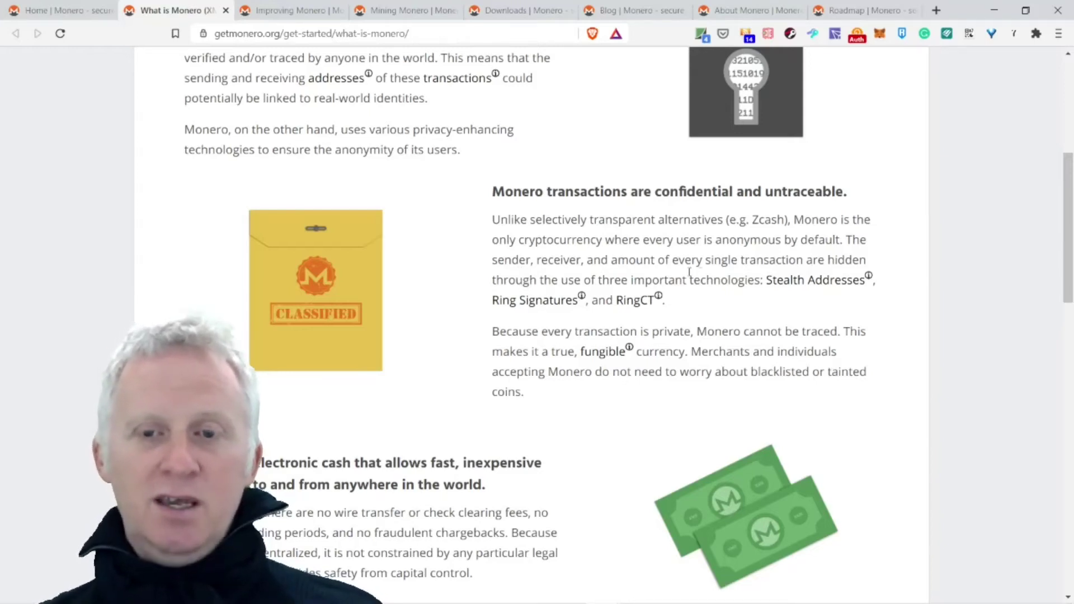
pyautogui.moveTo(760, 279); pyautogui.dragTo(870, 283)
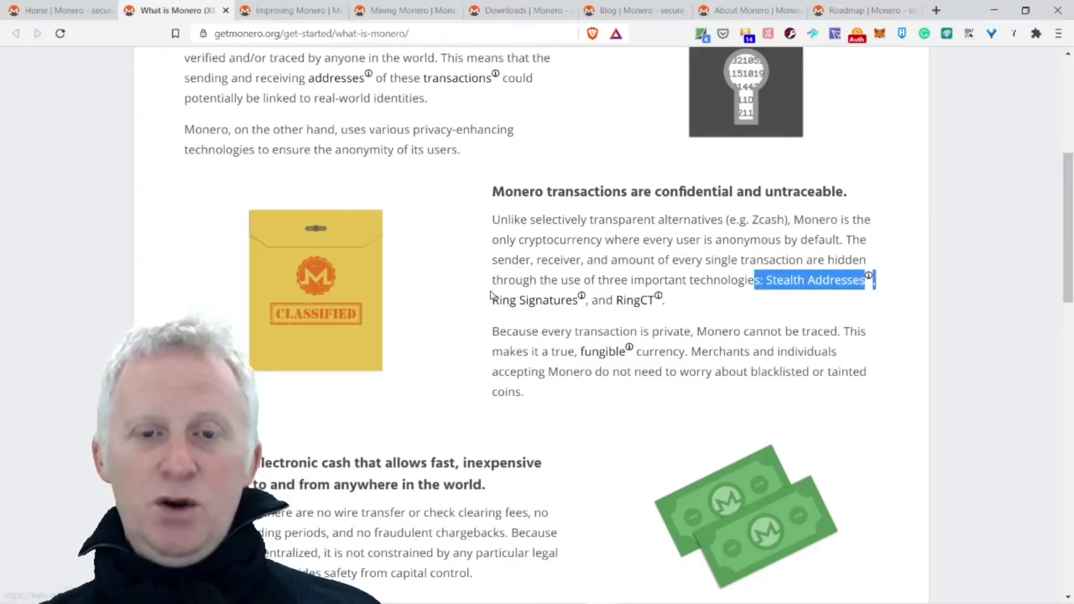
pyautogui.moveTo(491, 300); pyautogui.dragTo(578, 305)
pyautogui.moveTo(680, 331); pyautogui.dragTo(560, 290)
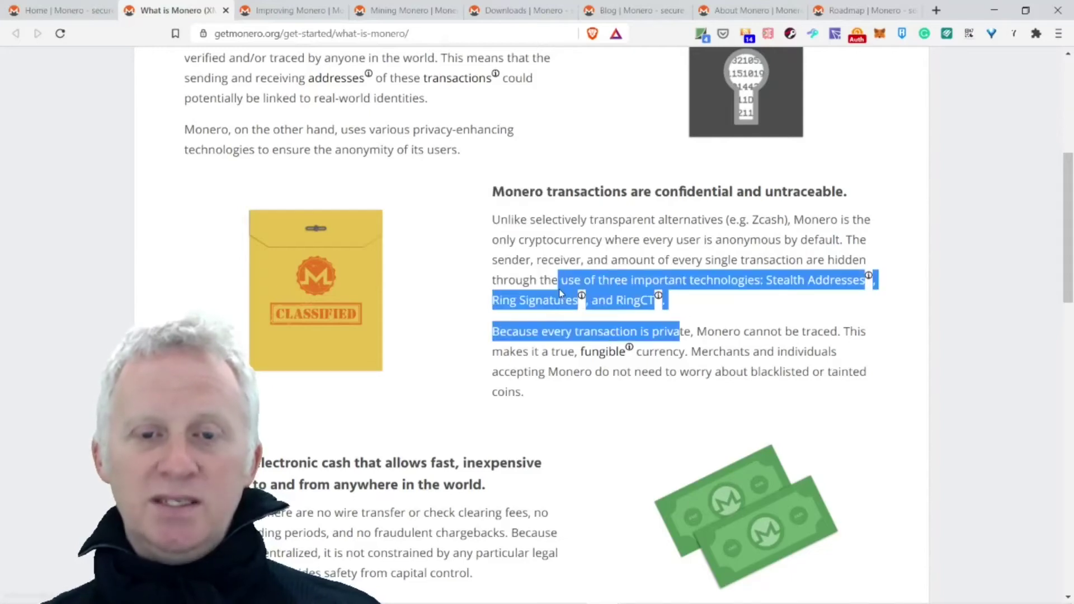
pyautogui.click(545, 332)
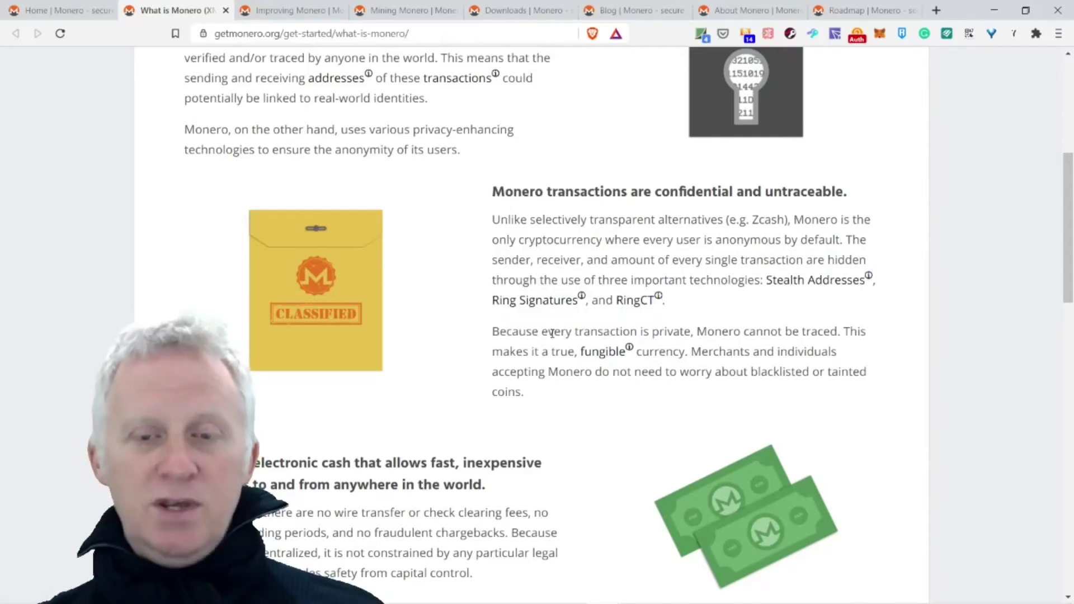
pyautogui.moveTo(496, 334); pyautogui.dragTo(692, 333)
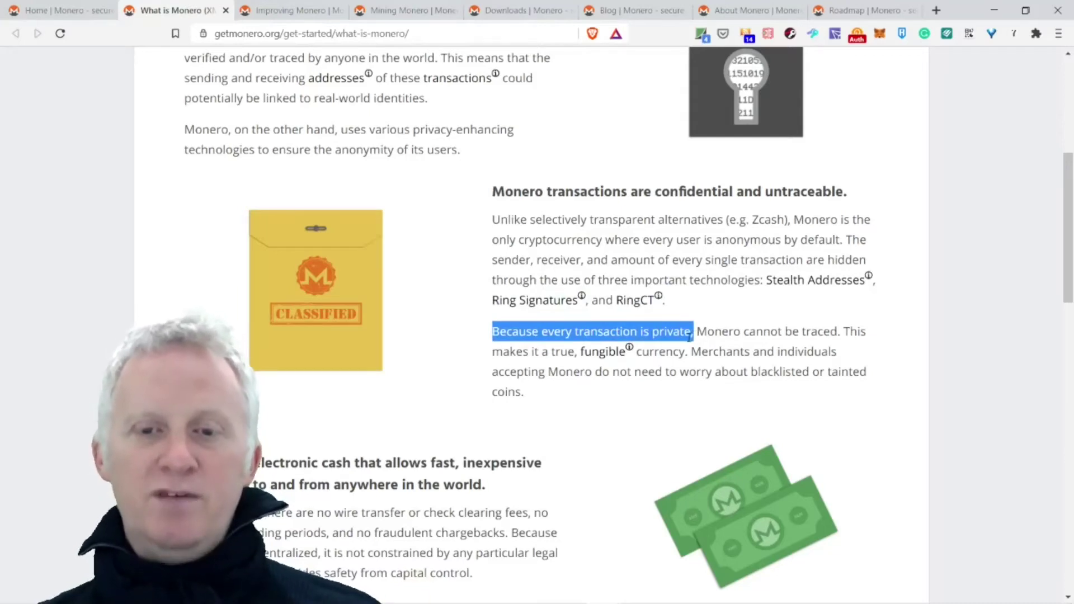
pyautogui.click(701, 337)
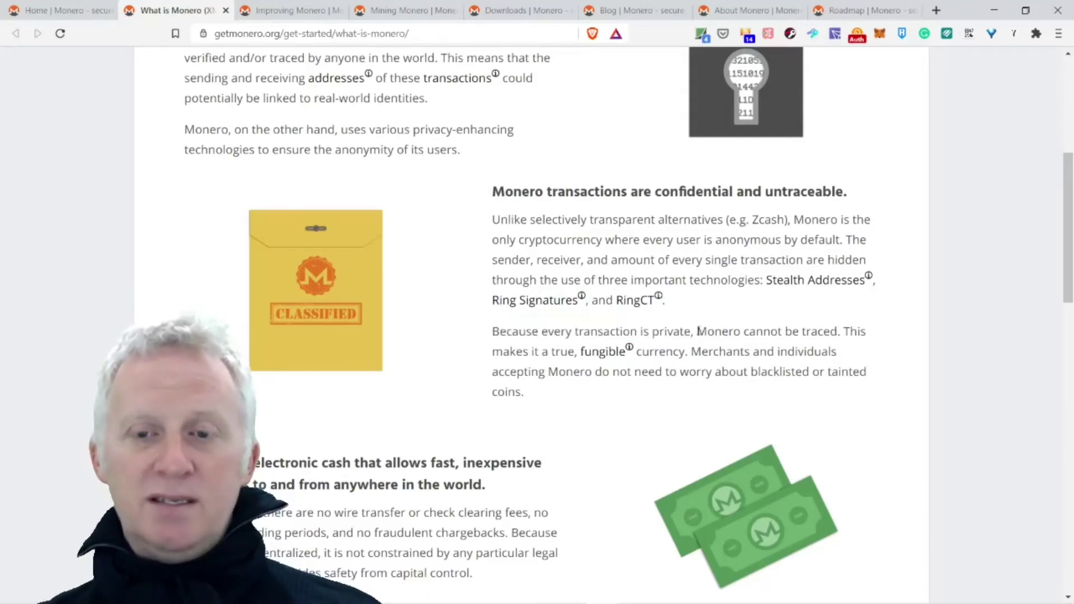
pyautogui.moveTo(699, 333); pyautogui.dragTo(837, 333)
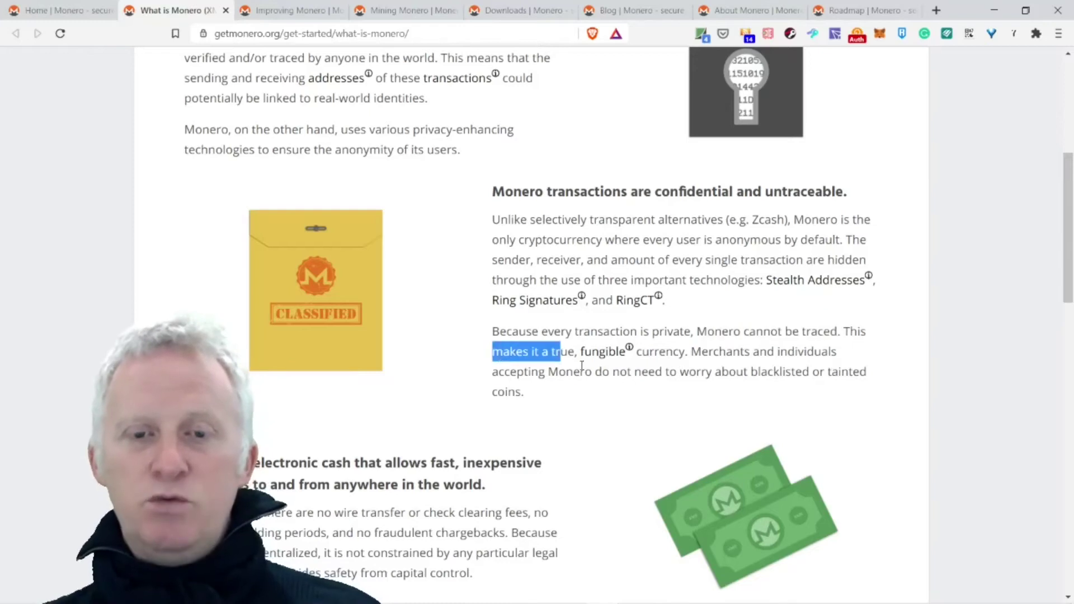
pyautogui.moveTo(493, 352); pyautogui.dragTo(628, 389)
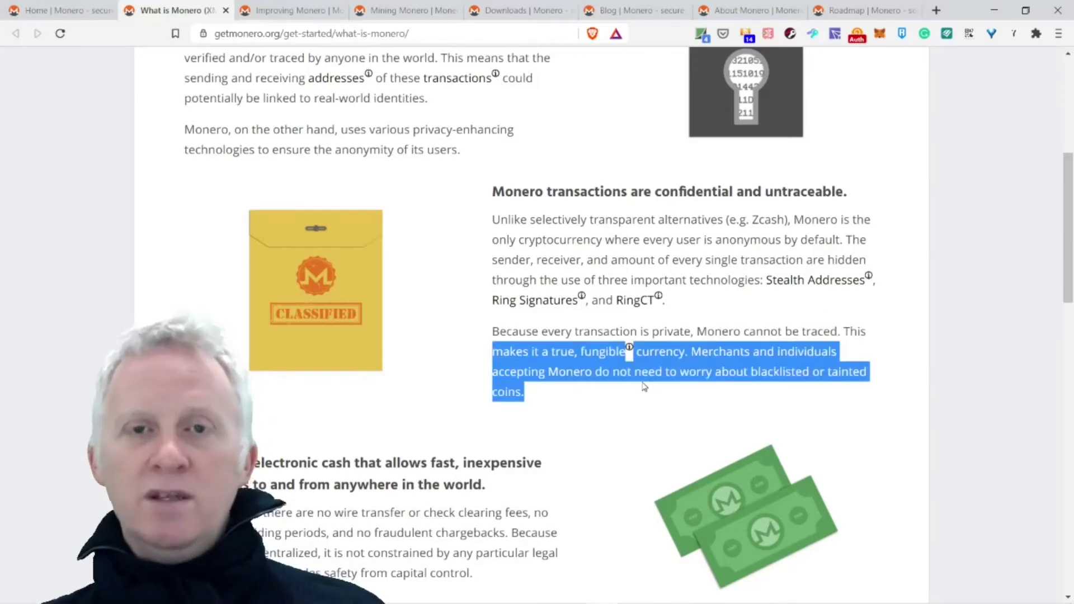
pyautogui.scroll(3, 643, 386)
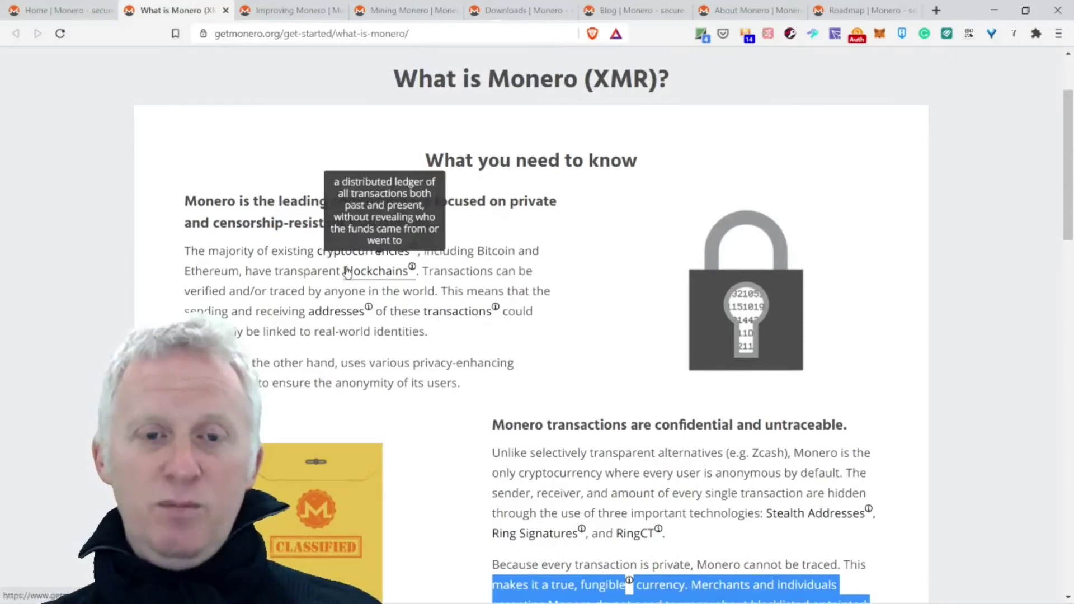
pyautogui.moveTo(216, 224); pyautogui.dragTo(443, 230)
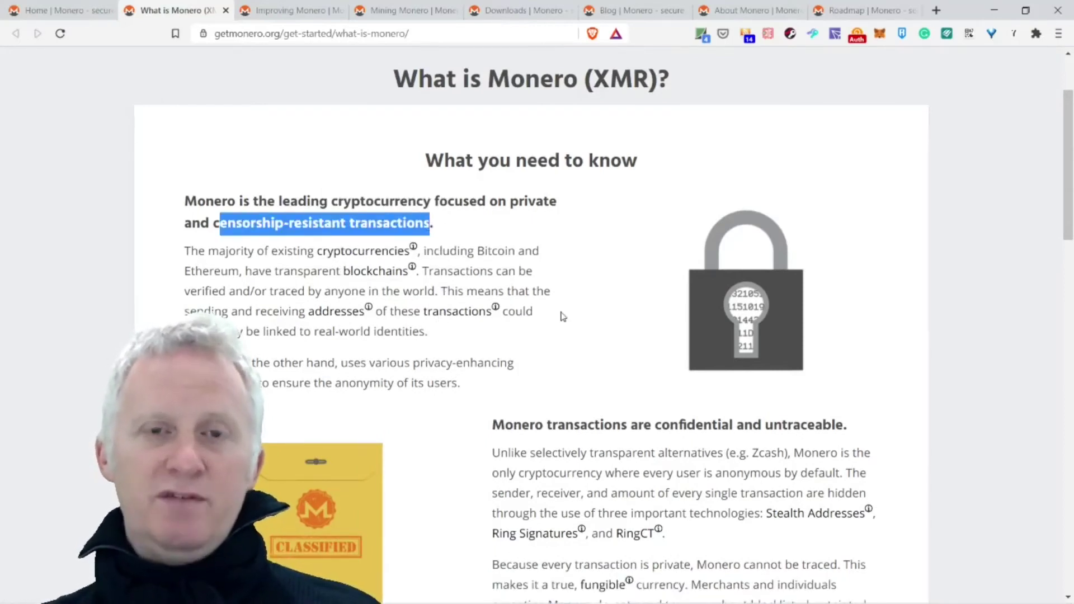
pyautogui.scroll(-5, 561, 316)
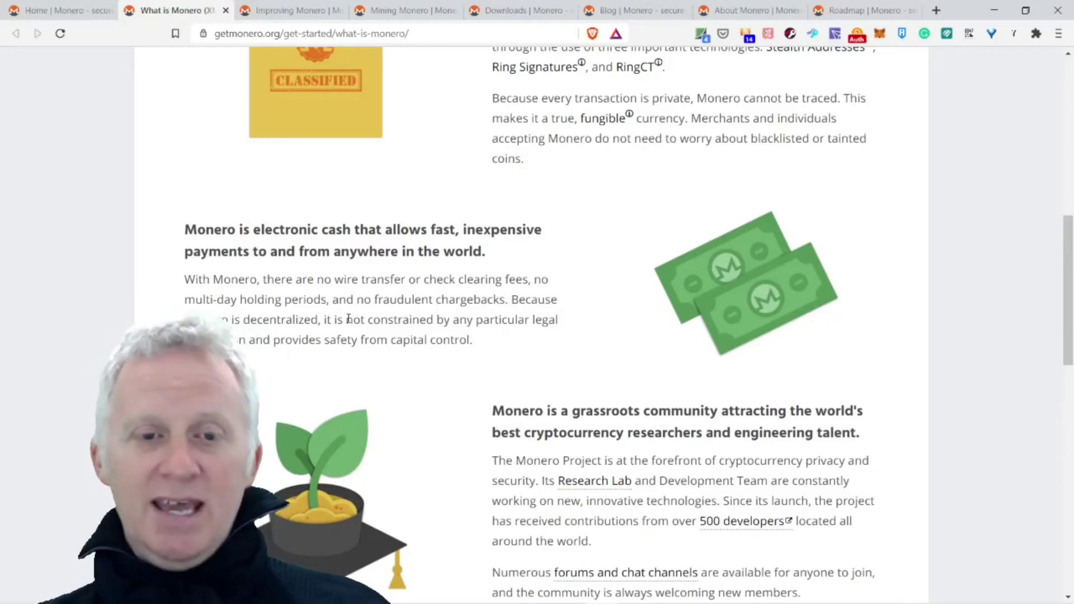
pyautogui.moveTo(505, 301); pyautogui.dragTo(315, 295)
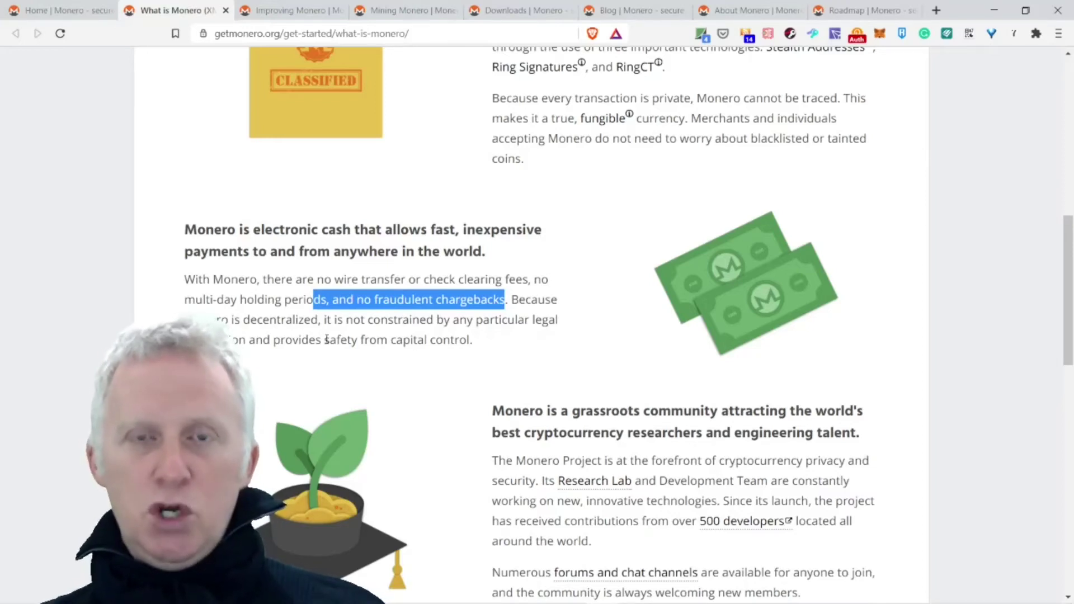
pyautogui.scroll(-3, 335, 337)
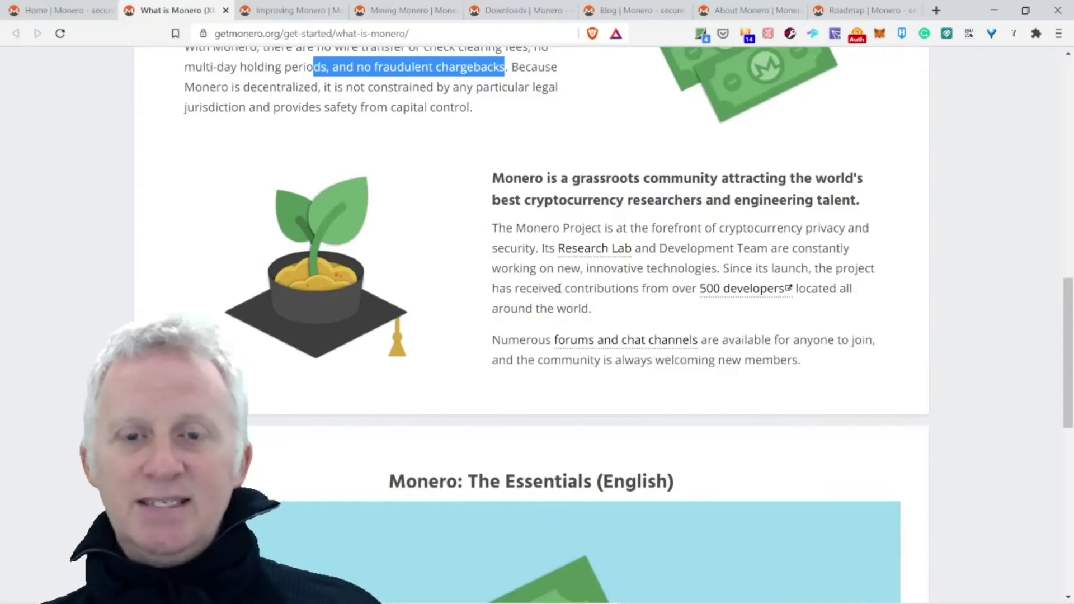
pyautogui.moveTo(563, 287); pyautogui.dragTo(795, 287)
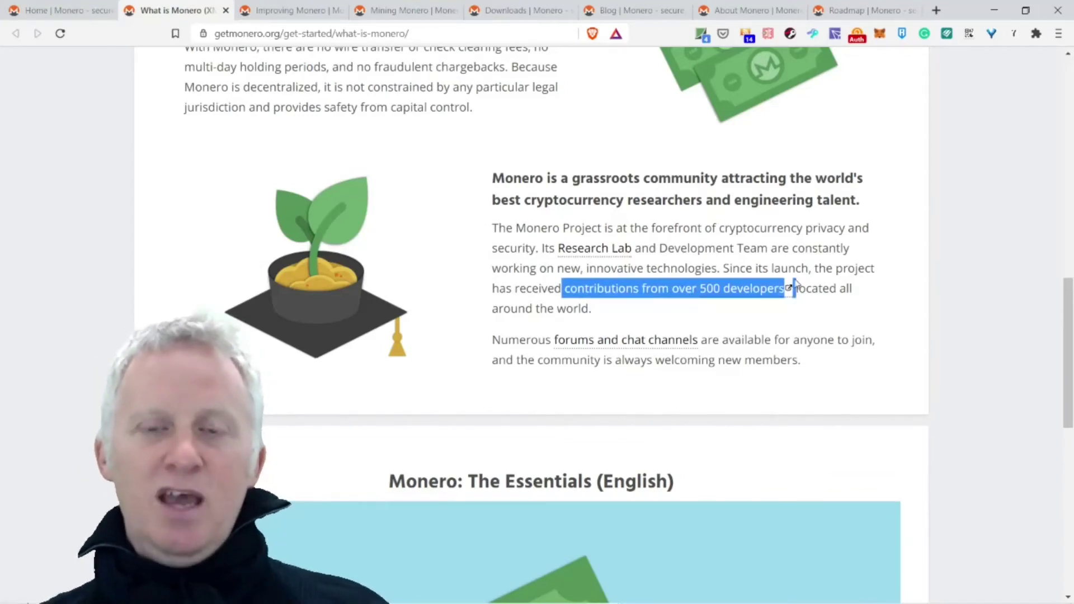
pyautogui.click(801, 340)
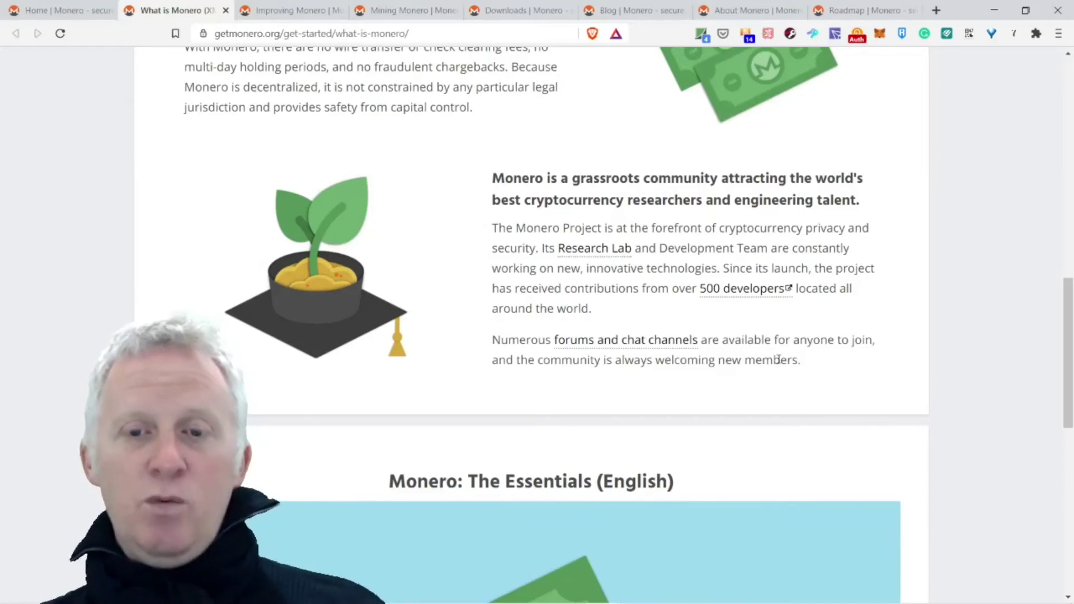
pyautogui.scroll(-2, 780, 359)
pyautogui.scroll(-2, 779, 361)
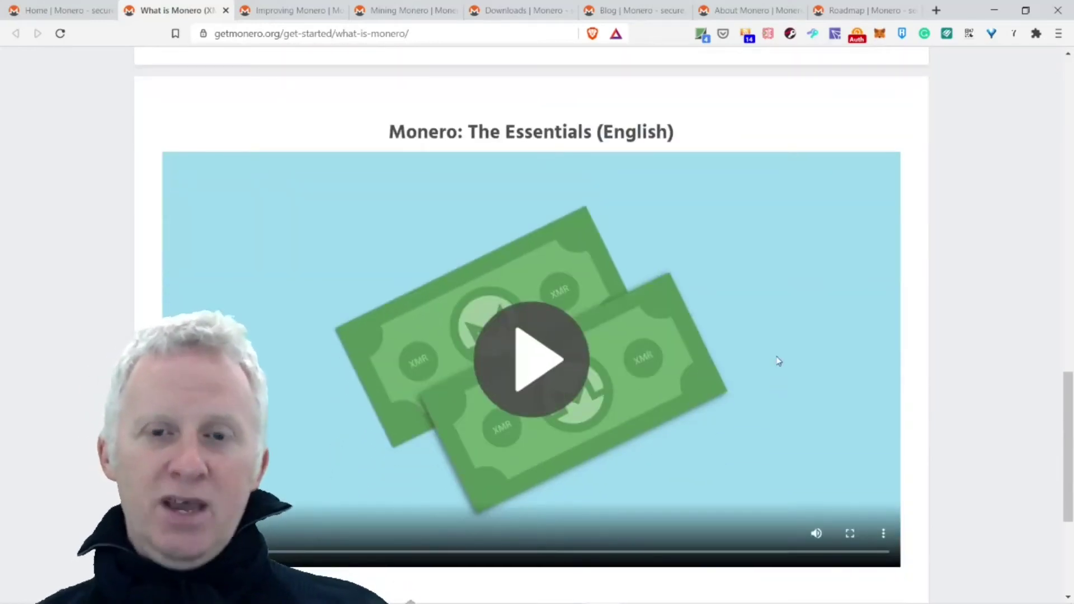
pyautogui.scroll(-2, 785, 352)
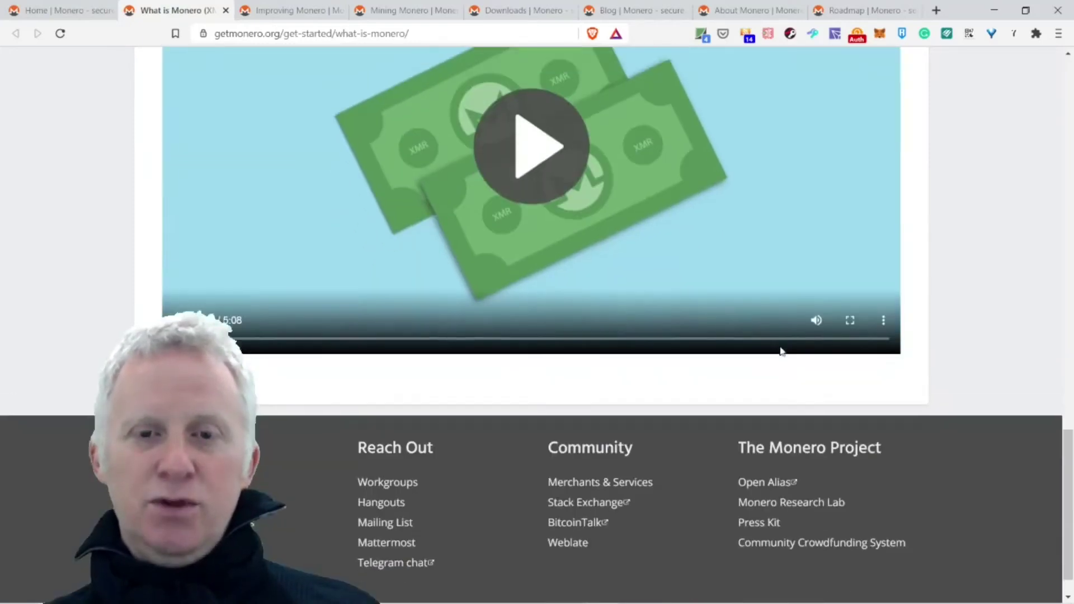
pyautogui.scroll(1, 779, 347)
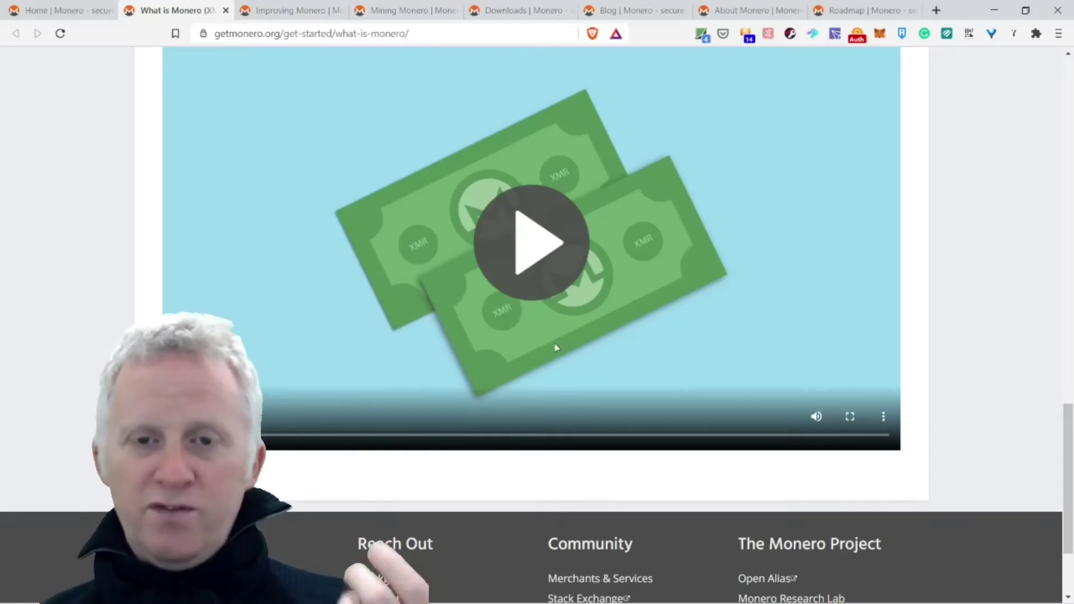
pyautogui.scroll(2, 549, 344)
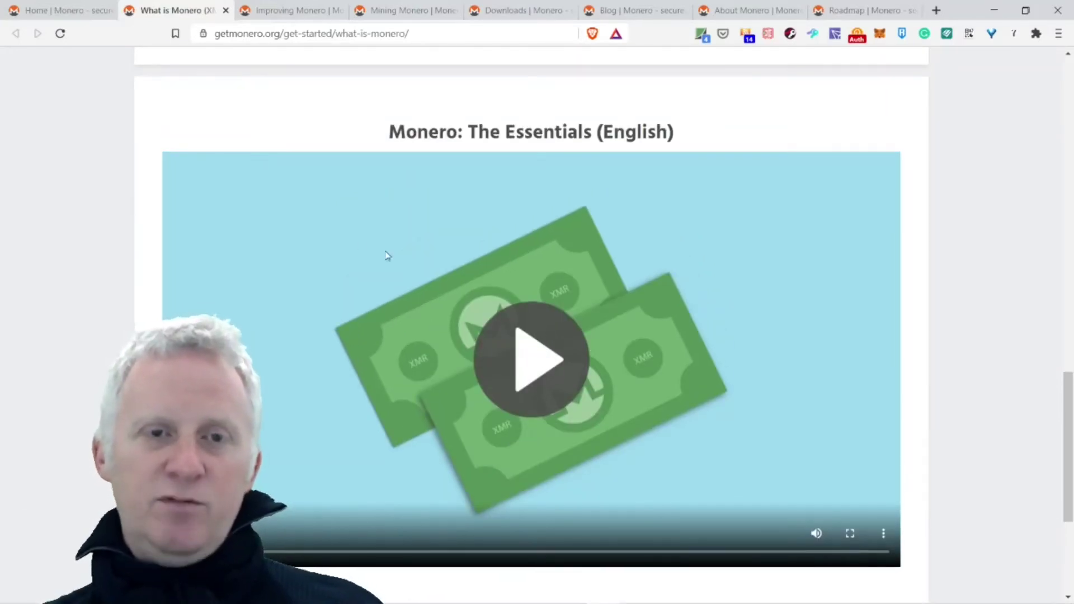
# Switch to the Improving Monero tab and review its Support, Develop and Mine sections
pyautogui.click(300, 12)
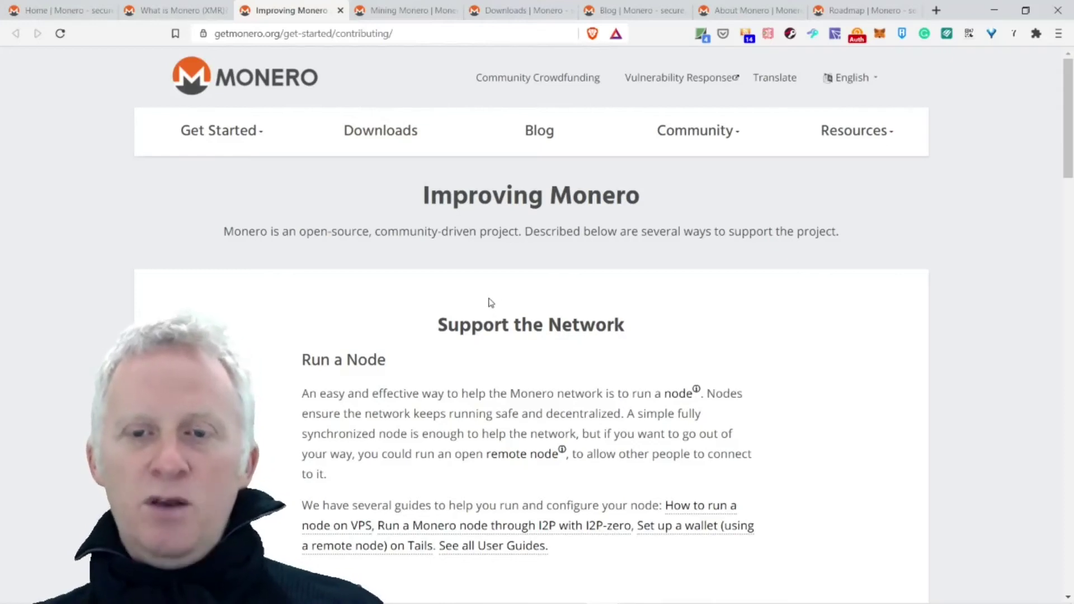
pyautogui.scroll(-1, 490, 302)
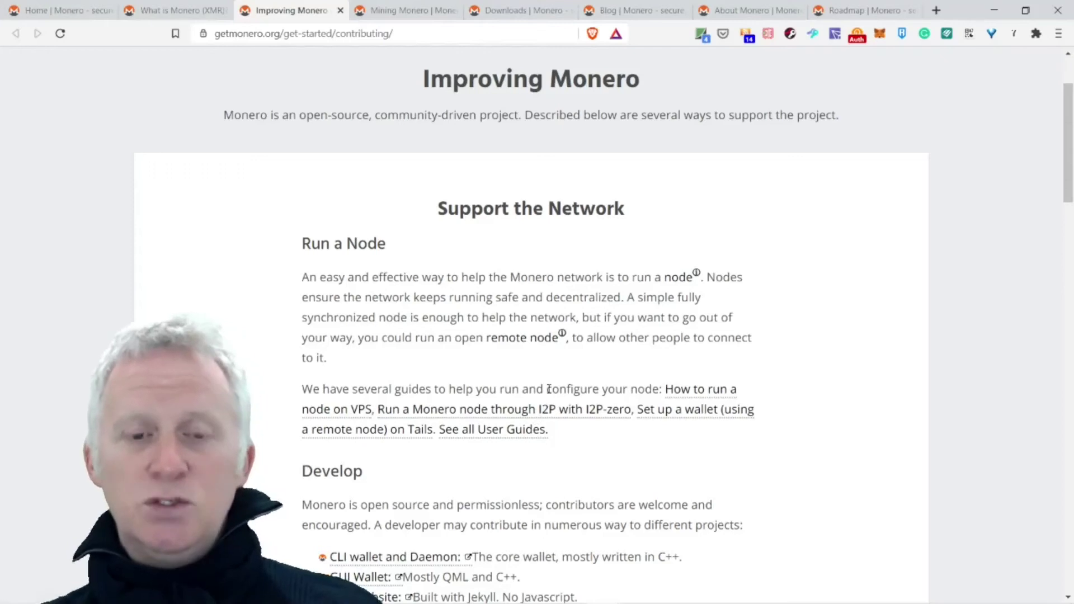
pyautogui.scroll(-3, 550, 393)
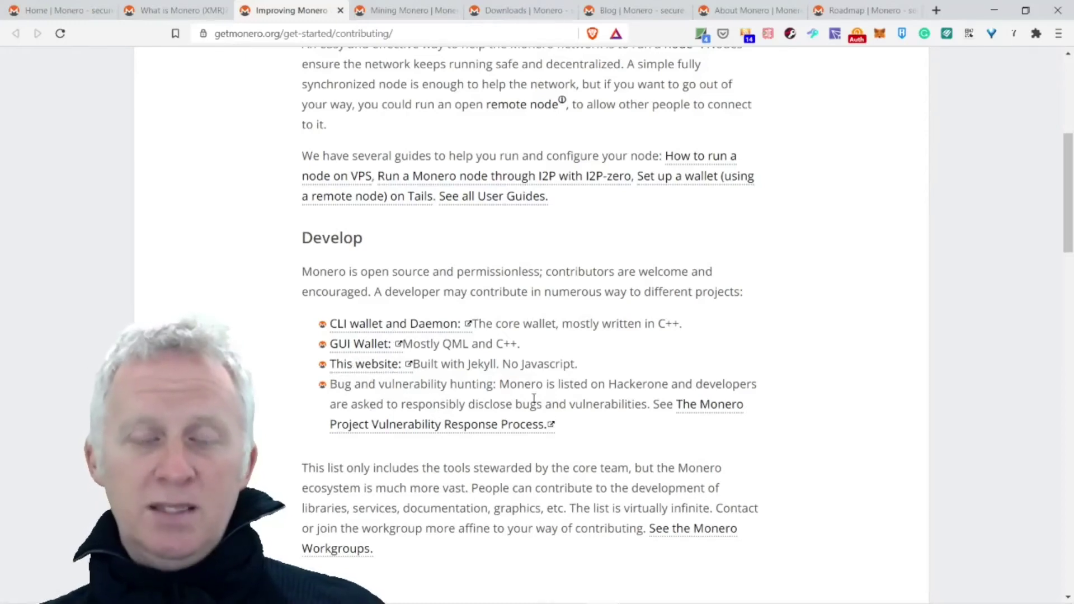
pyautogui.scroll(-3, 530, 395)
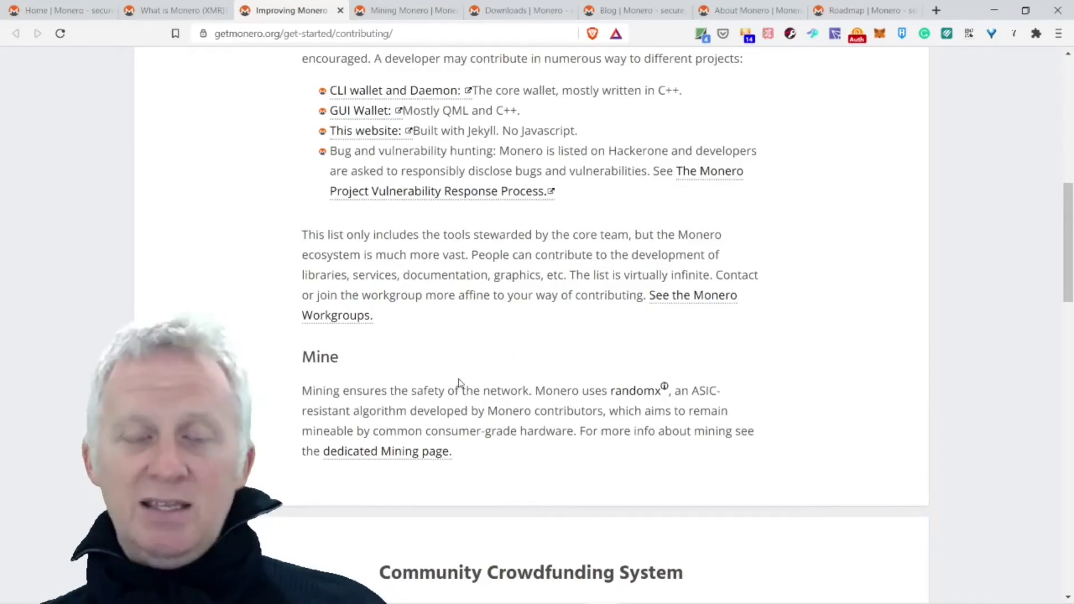
pyautogui.scroll(-2, 457, 383)
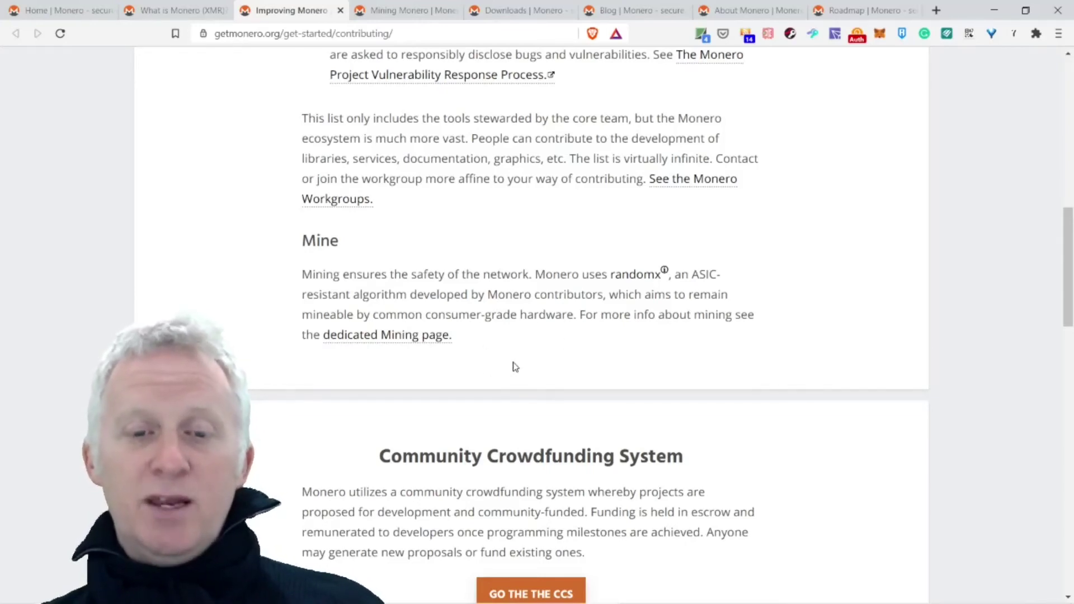
pyautogui.scroll(-3, 515, 366)
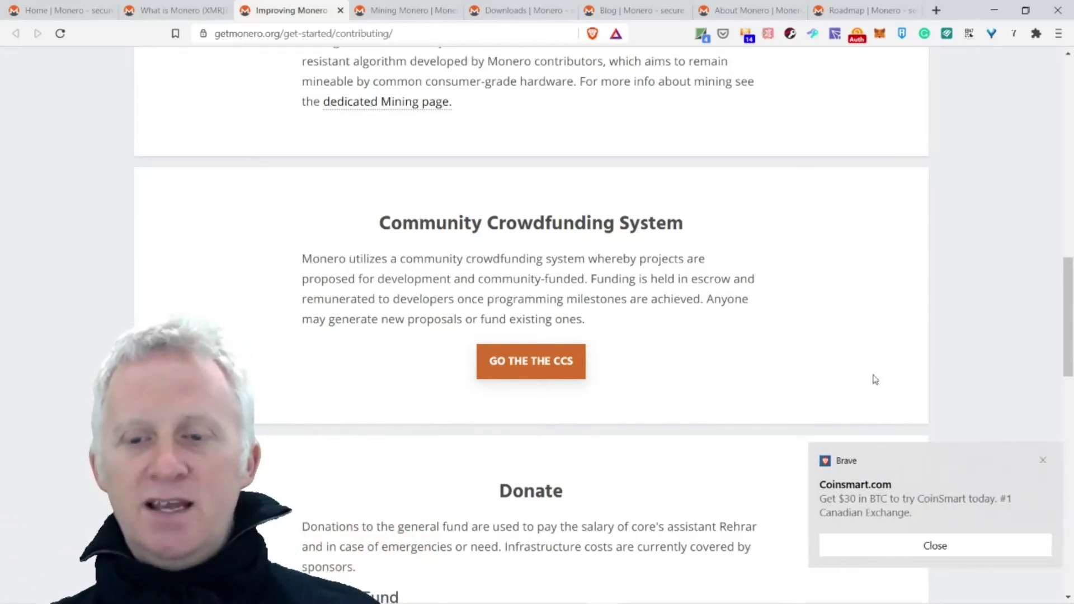
# Close the Coinsmart notification toast beside the Community Crowdfunding System section
pyautogui.click(1042, 460)
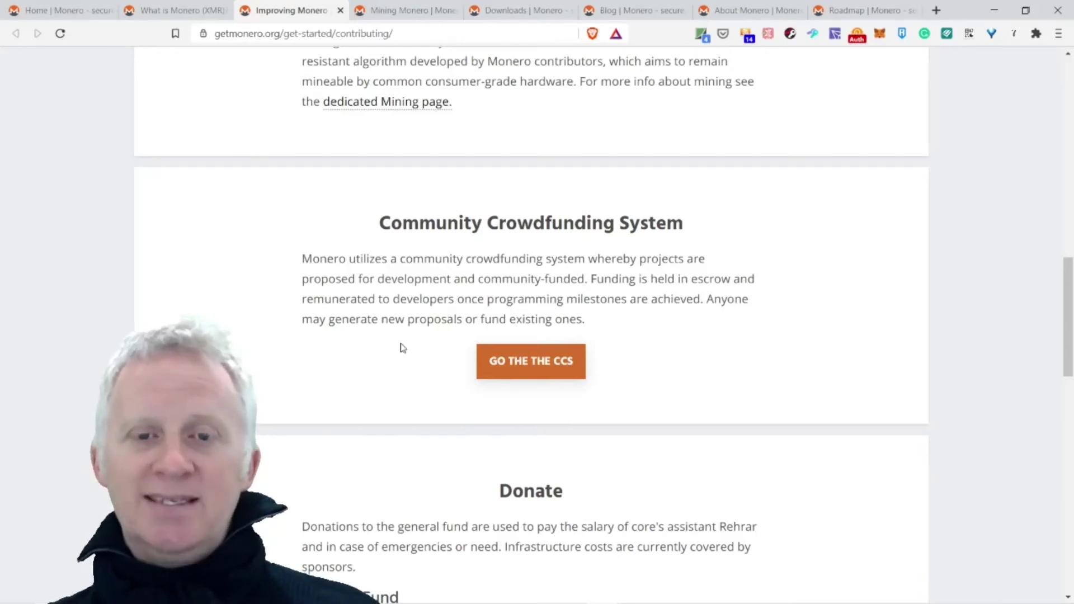
pyautogui.scroll(-1, 401, 348)
pyautogui.scroll(-2, 402, 347)
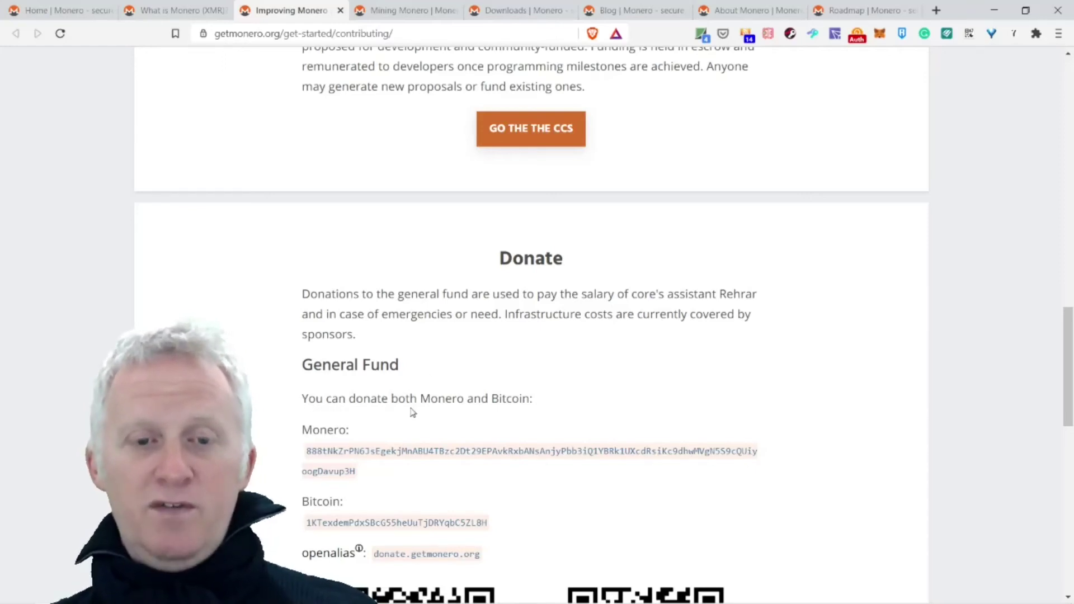
pyautogui.scroll(-1, 412, 386)
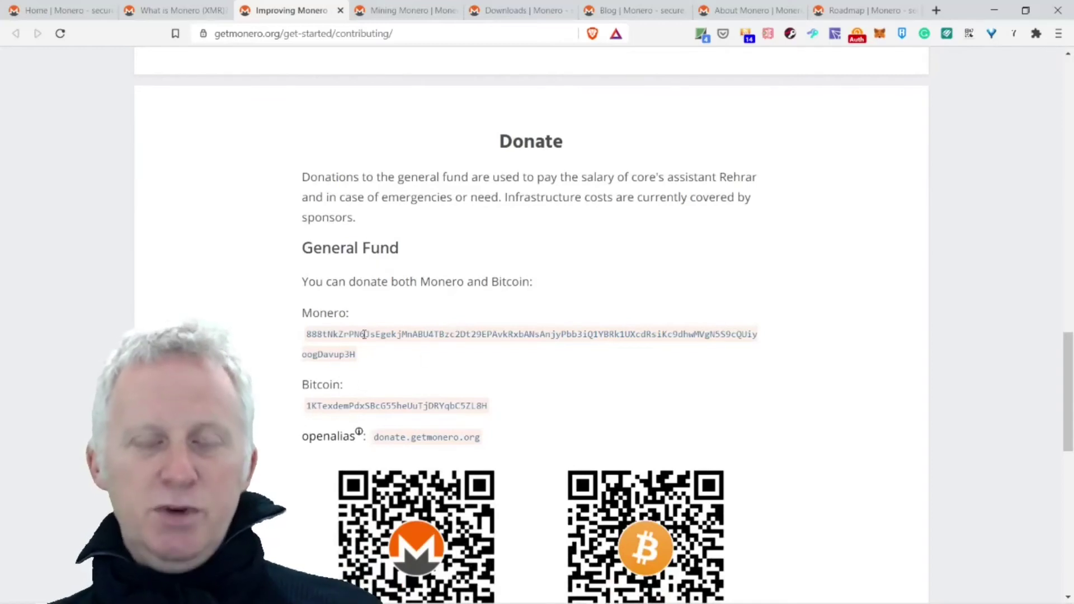
pyautogui.scroll(-2, 345, 336)
pyautogui.scroll(-2, 344, 336)
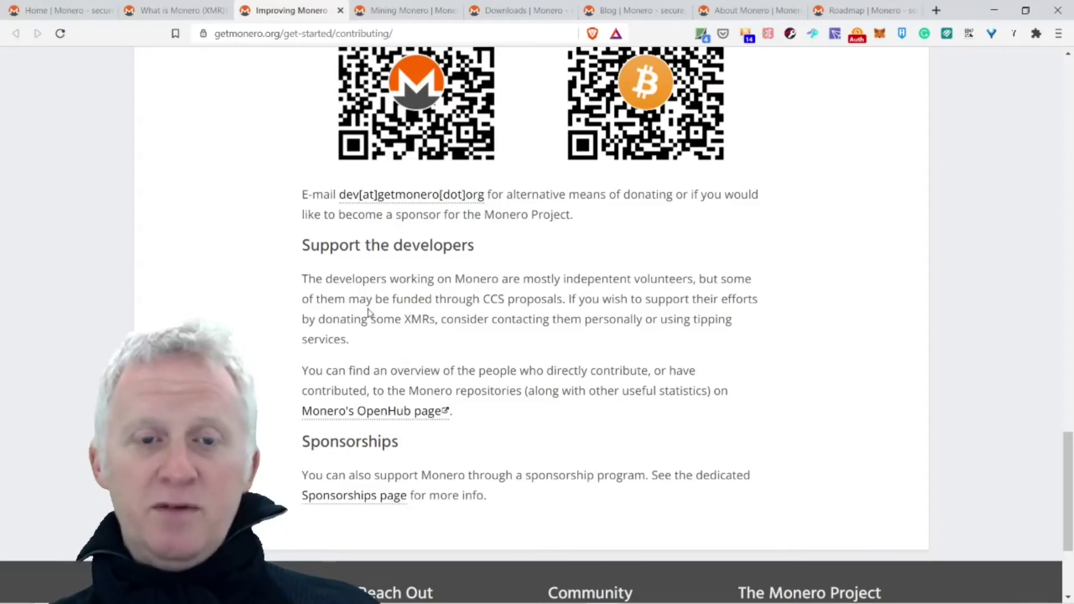
pyautogui.moveTo(365, 300); pyautogui.dragTo(519, 321)
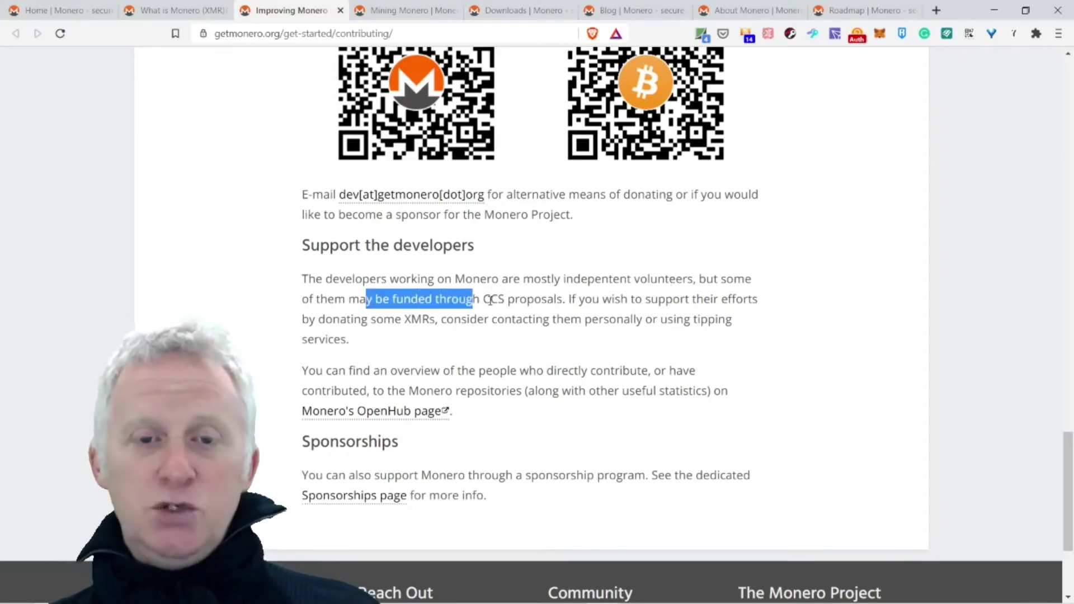
pyautogui.click(519, 324)
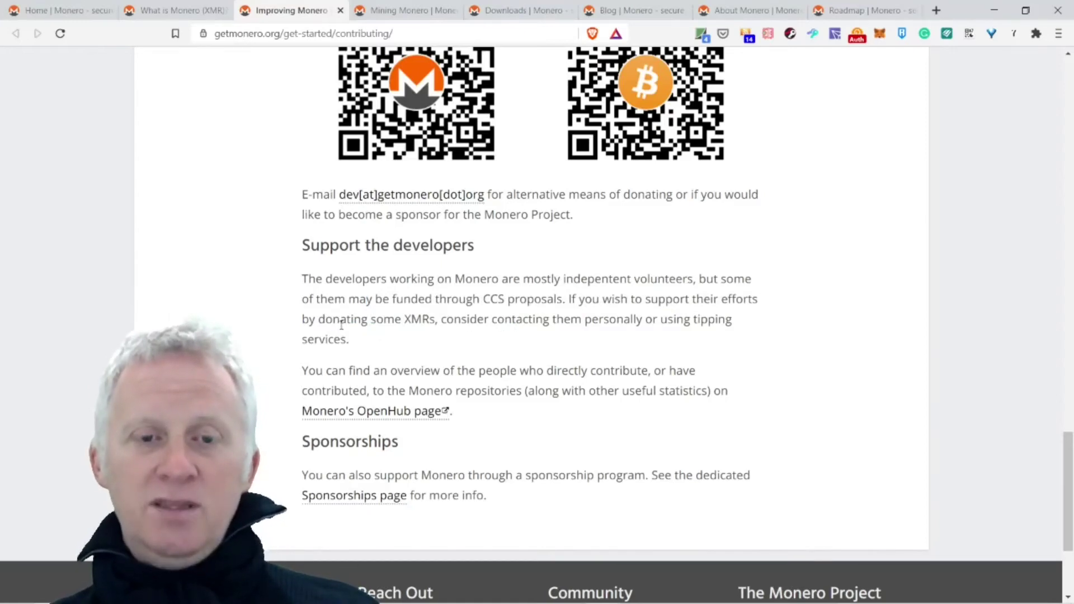
pyautogui.moveTo(341, 322); pyautogui.dragTo(377, 336)
pyautogui.click(382, 343)
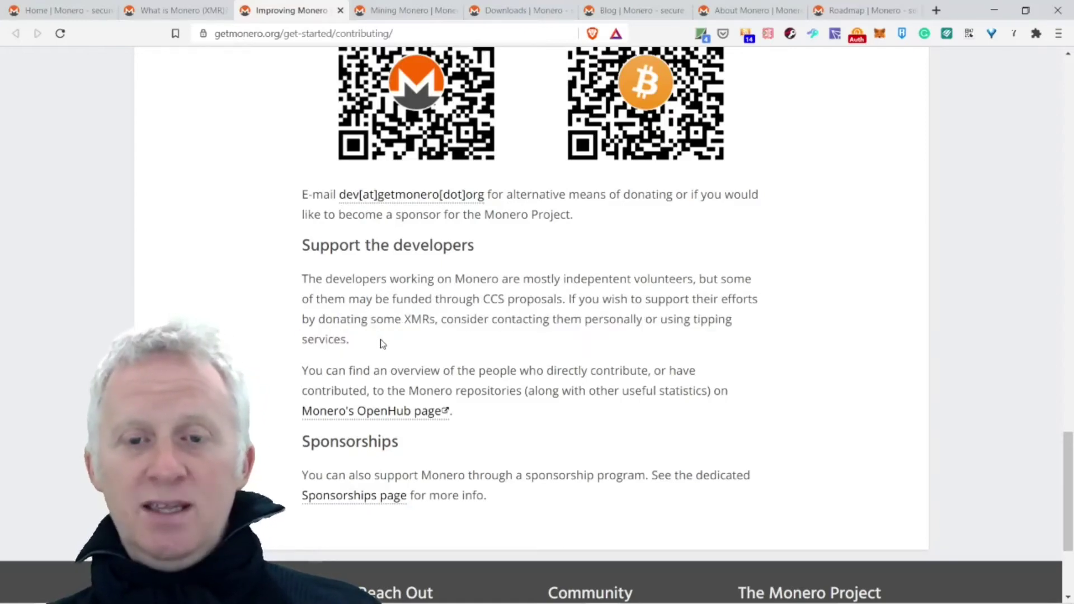
pyautogui.moveTo(350, 346); pyautogui.dragTo(307, 340)
pyautogui.scroll(2, 307, 336)
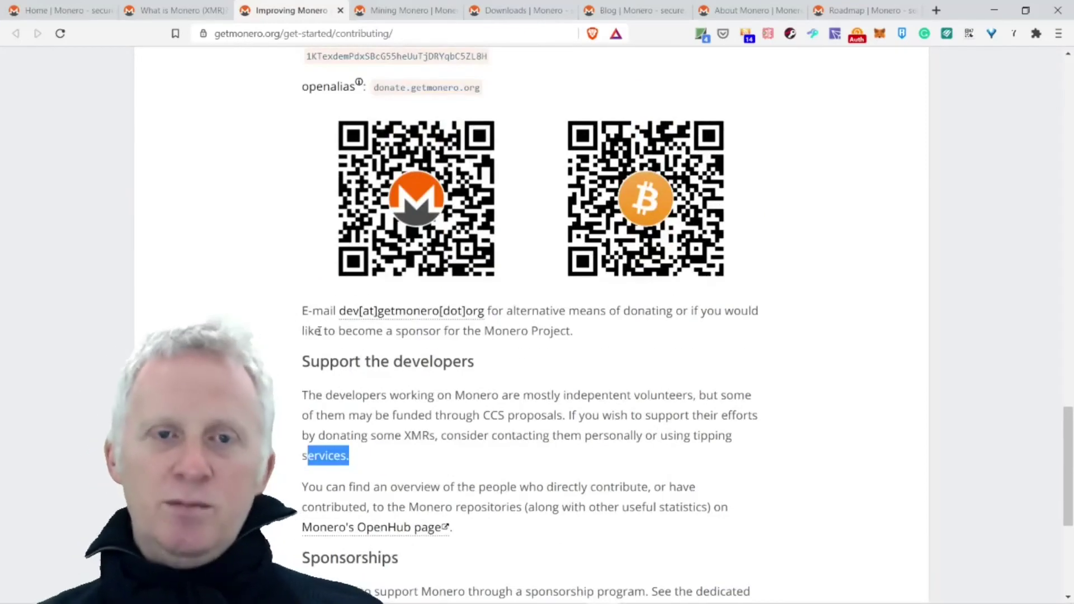
# Switch to the Mining Monero tab and scroll through it to the footer and back
pyautogui.click(402, 13)
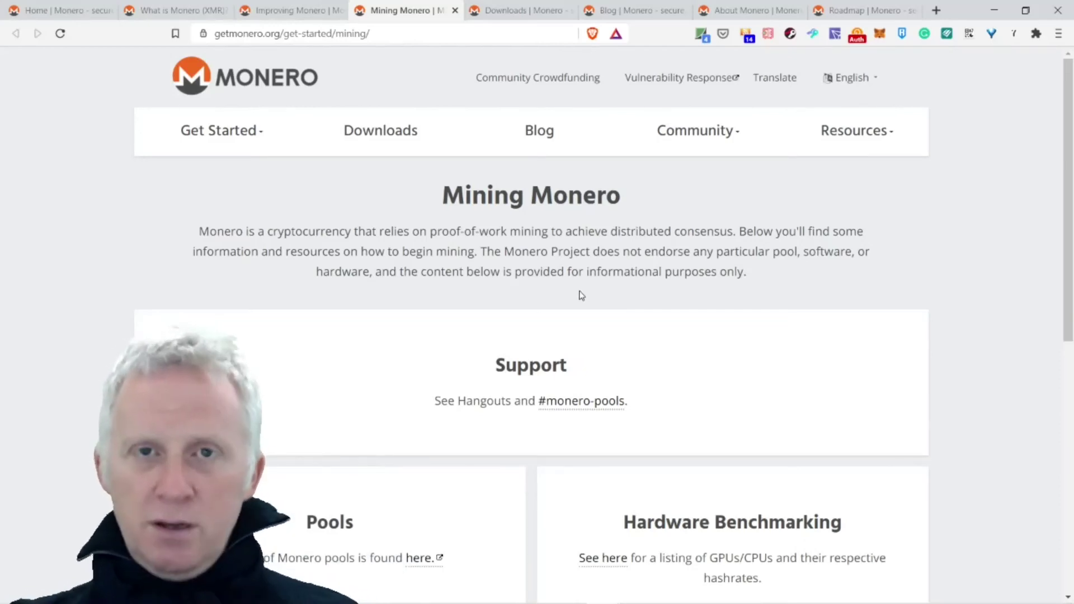
pyautogui.scroll(-2, 579, 296)
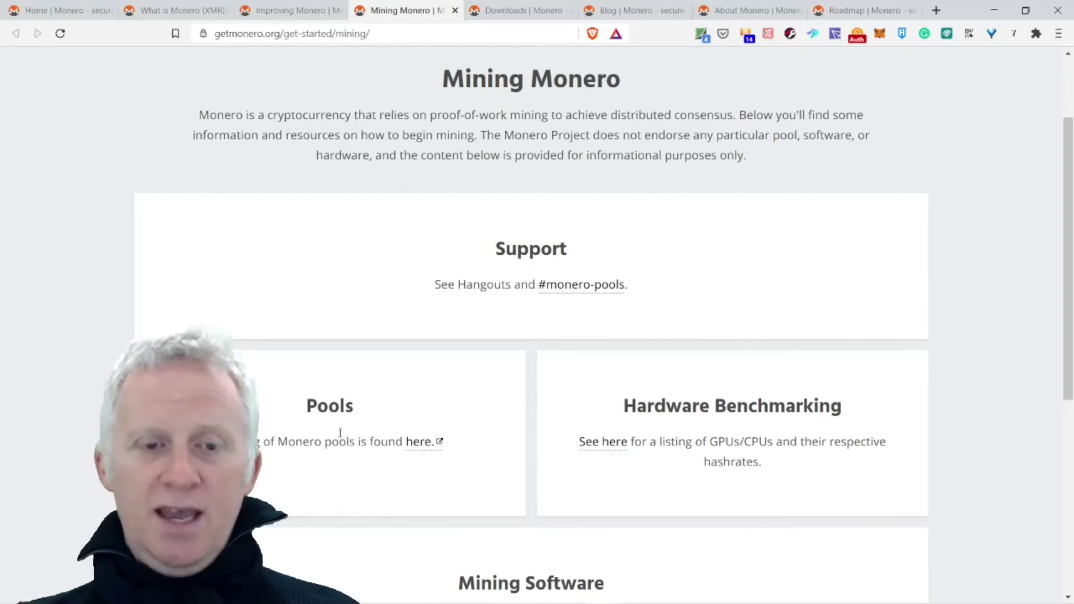
pyautogui.scroll(-2, 331, 428)
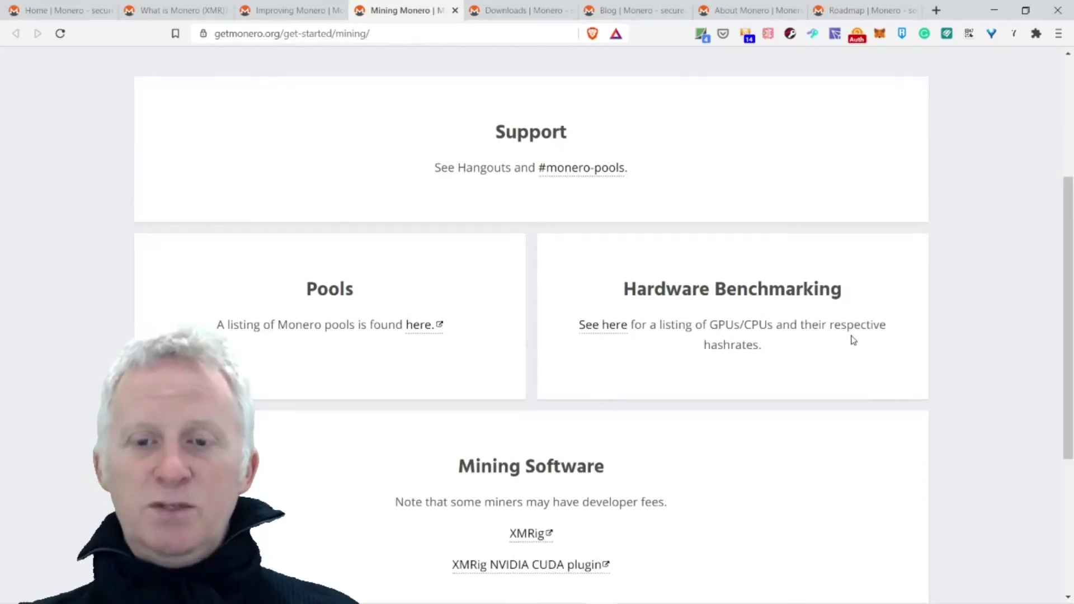
pyautogui.scroll(-3, 742, 373)
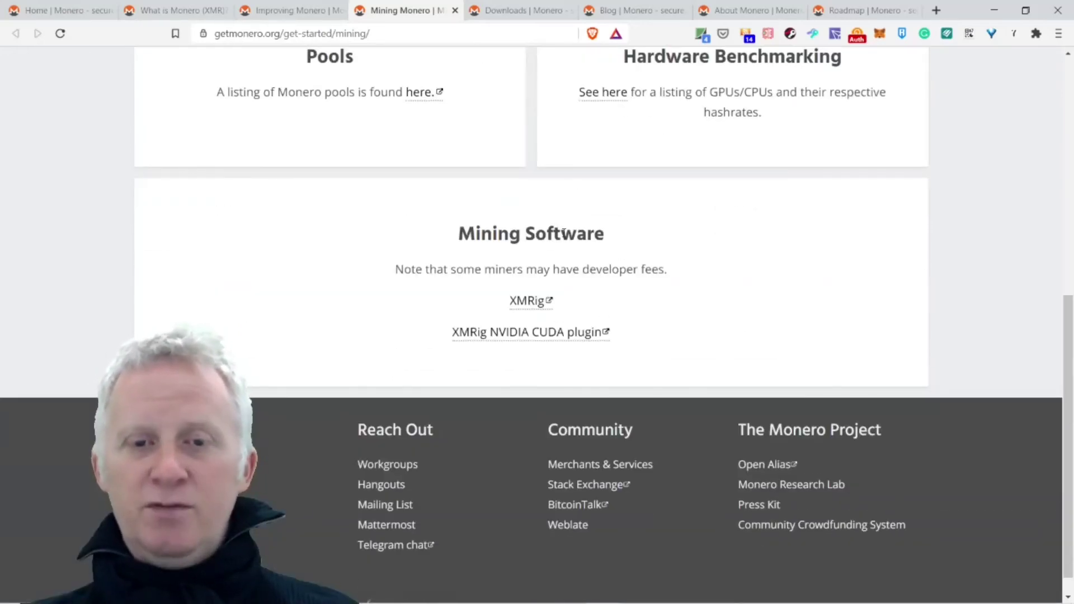
pyautogui.scroll(3, 587, 277)
pyautogui.scroll(3, 634, 320)
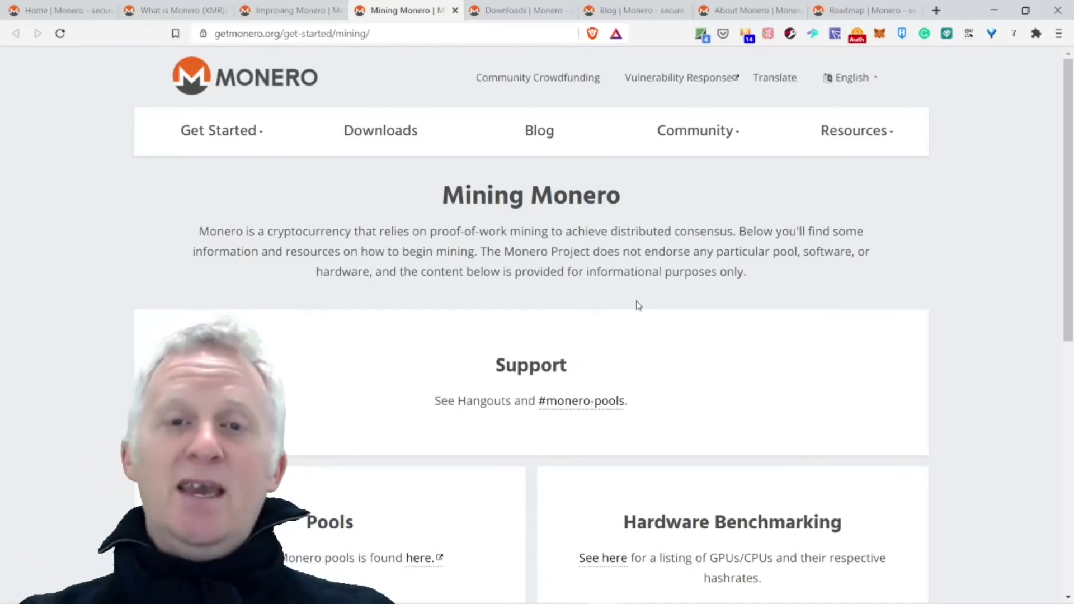
# Switch to the Downloads tab, then highlight and clear 'Compatible with hardware wallets'
pyautogui.click(516, 12)
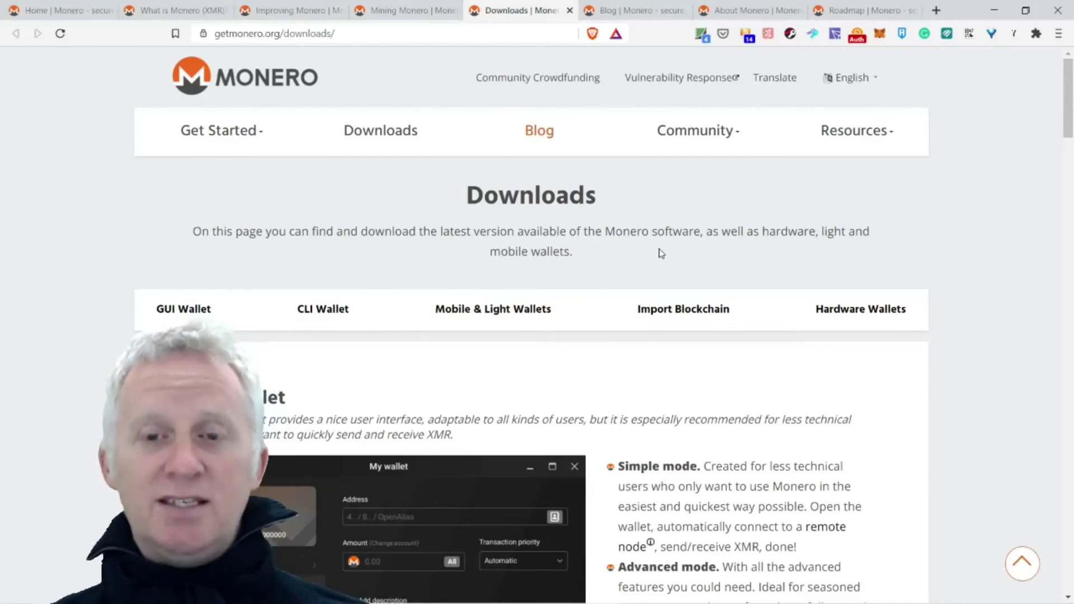
pyautogui.scroll(-3, 660, 260)
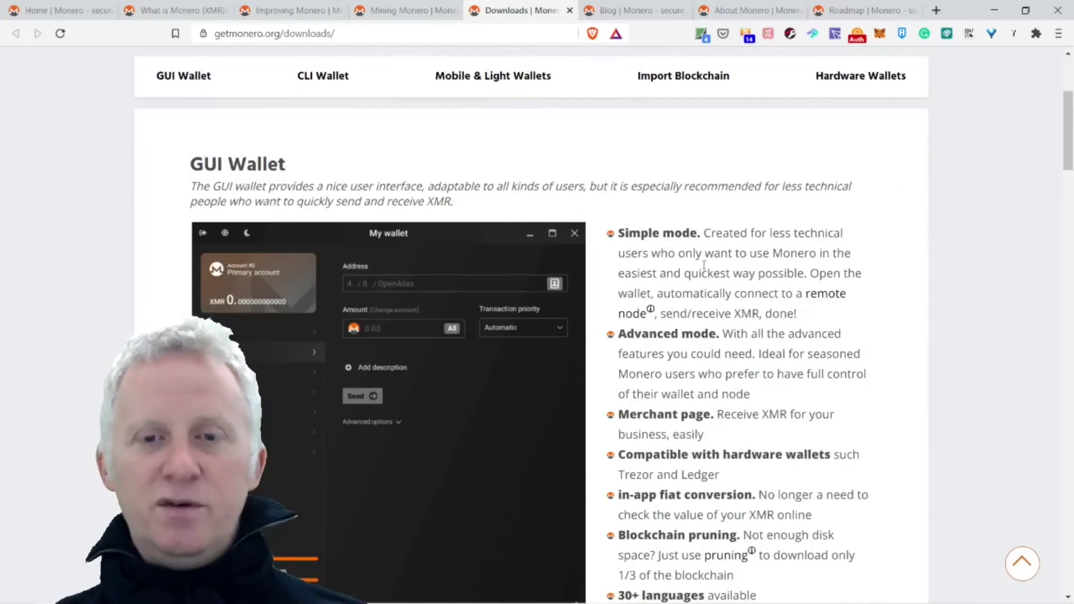
pyautogui.scroll(-2, 681, 357)
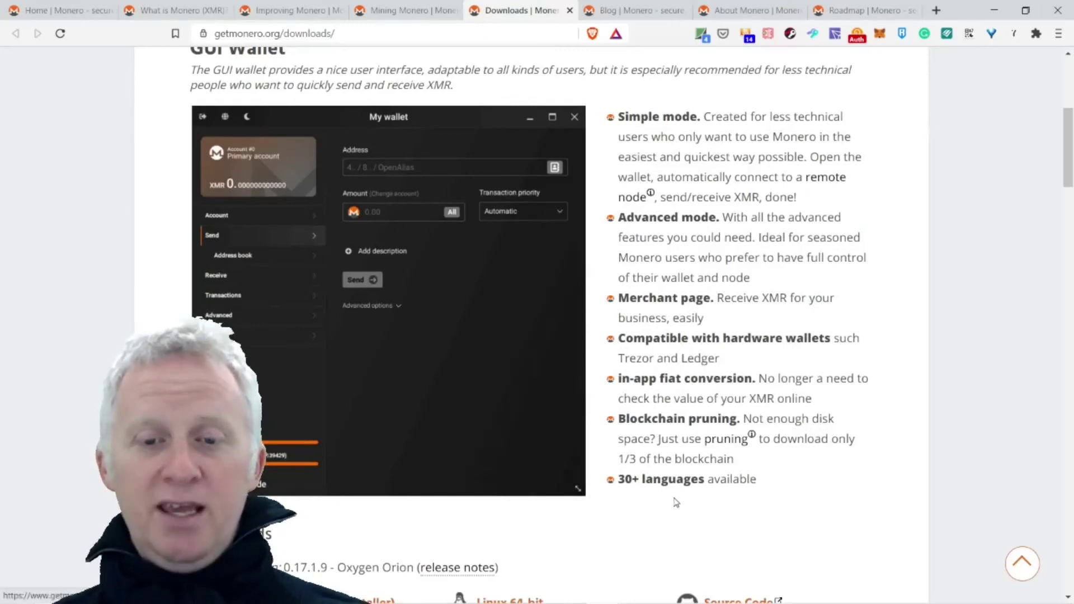
pyautogui.scroll(2, 735, 502)
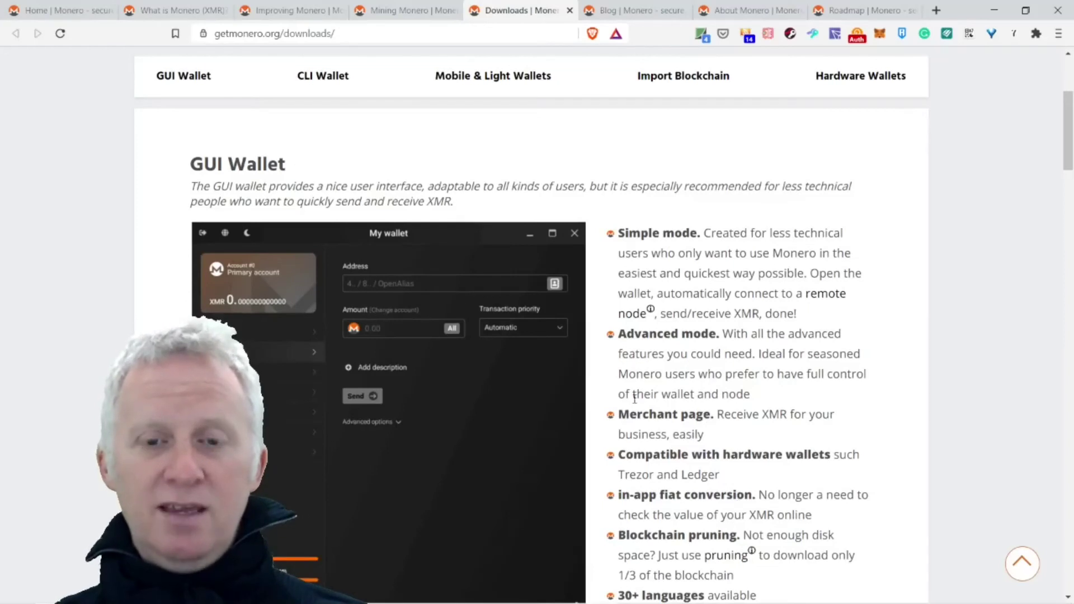
pyautogui.scroll(-2, 654, 408)
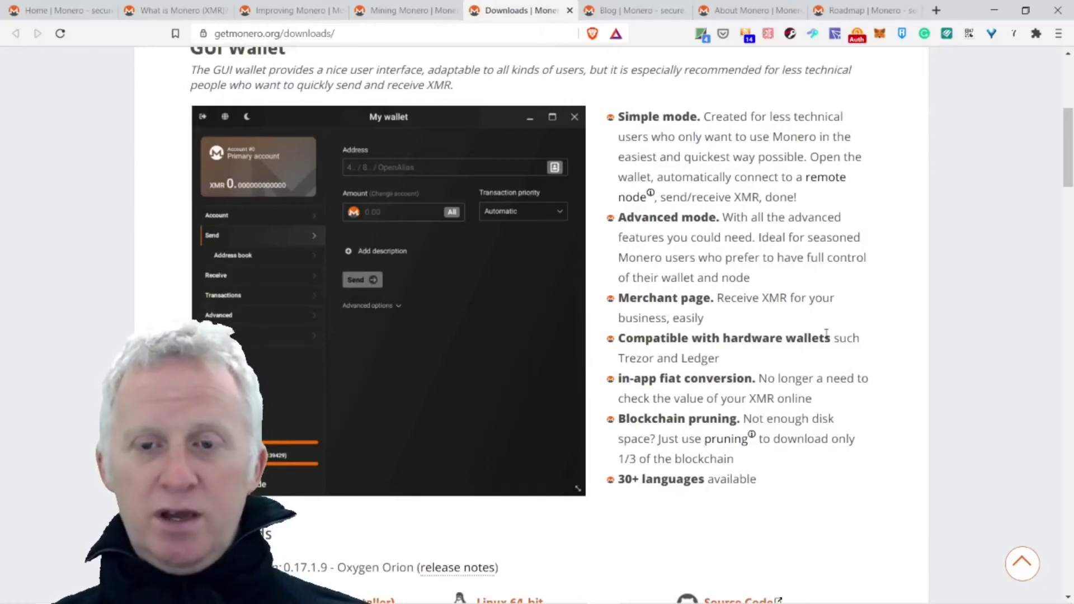
pyautogui.moveTo(830, 338); pyautogui.dragTo(658, 339)
pyautogui.click(658, 338)
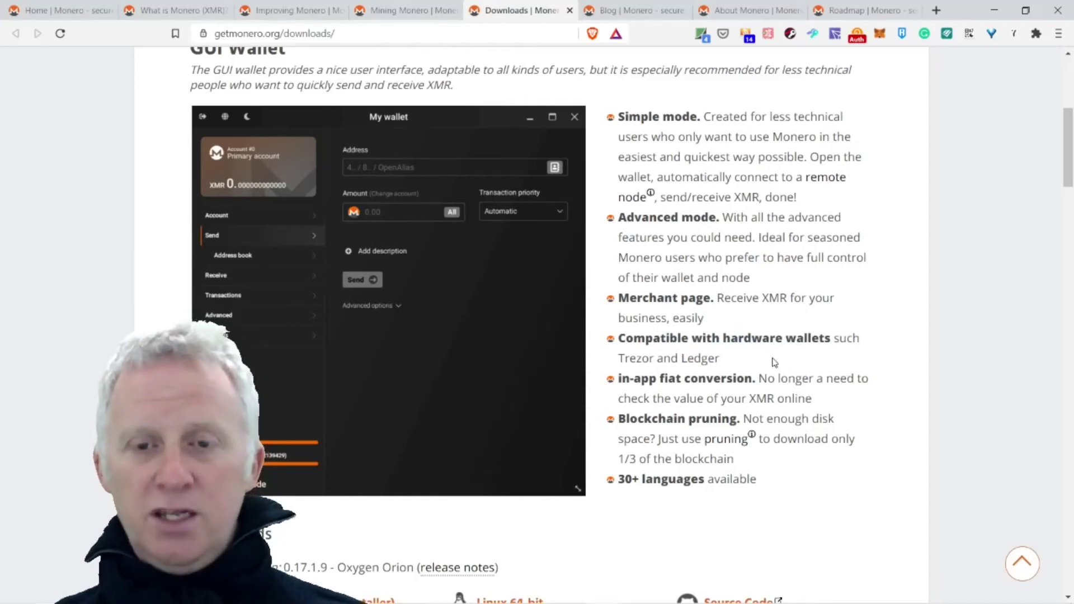
pyautogui.scroll(-3, 452, 403)
pyautogui.scroll(-2, 391, 335)
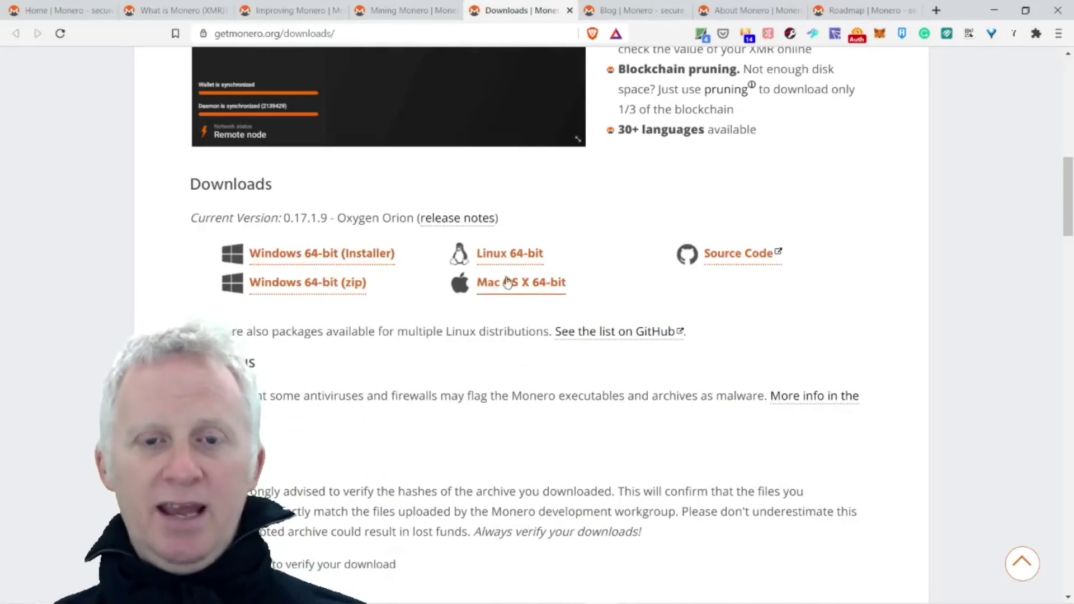
pyautogui.scroll(-1, 538, 311)
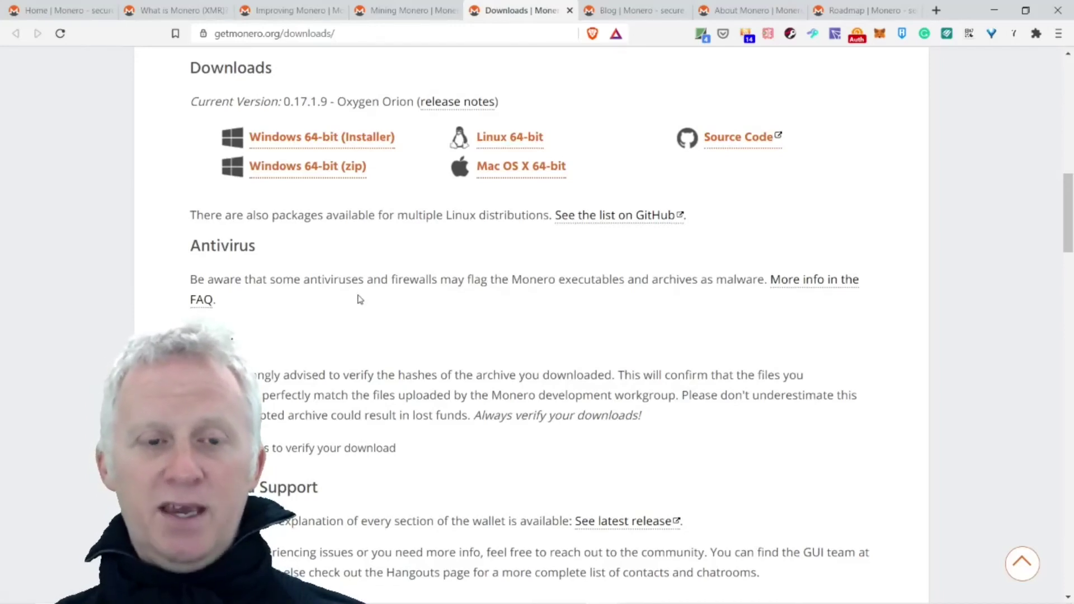
pyautogui.scroll(-2, 327, 289)
pyautogui.scroll(-2, 261, 358)
pyautogui.scroll(-1, 269, 357)
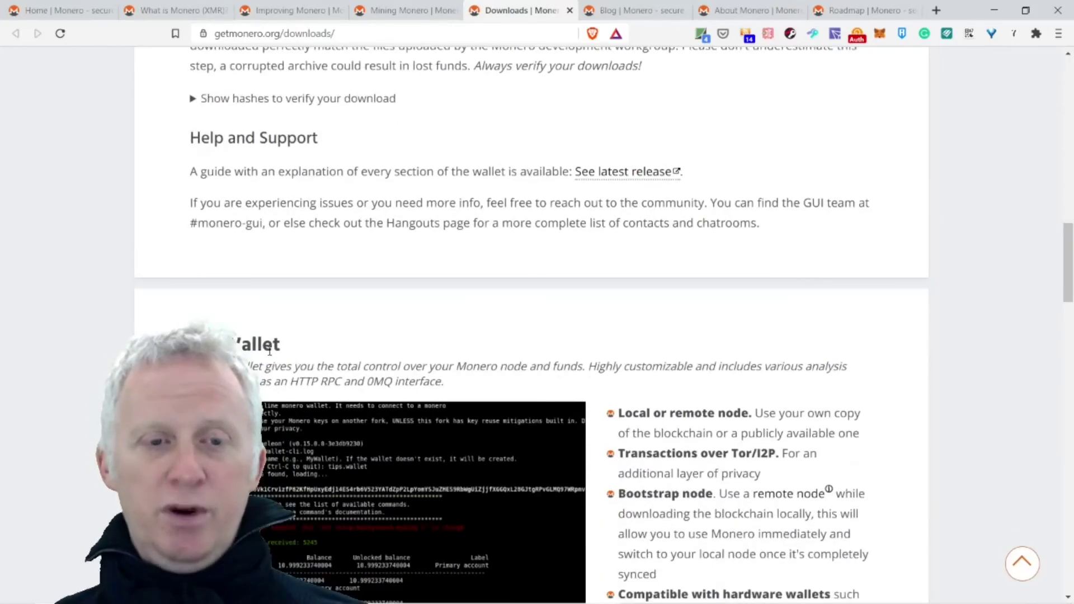
pyautogui.scroll(-2, 280, 353)
pyautogui.scroll(-2, 285, 352)
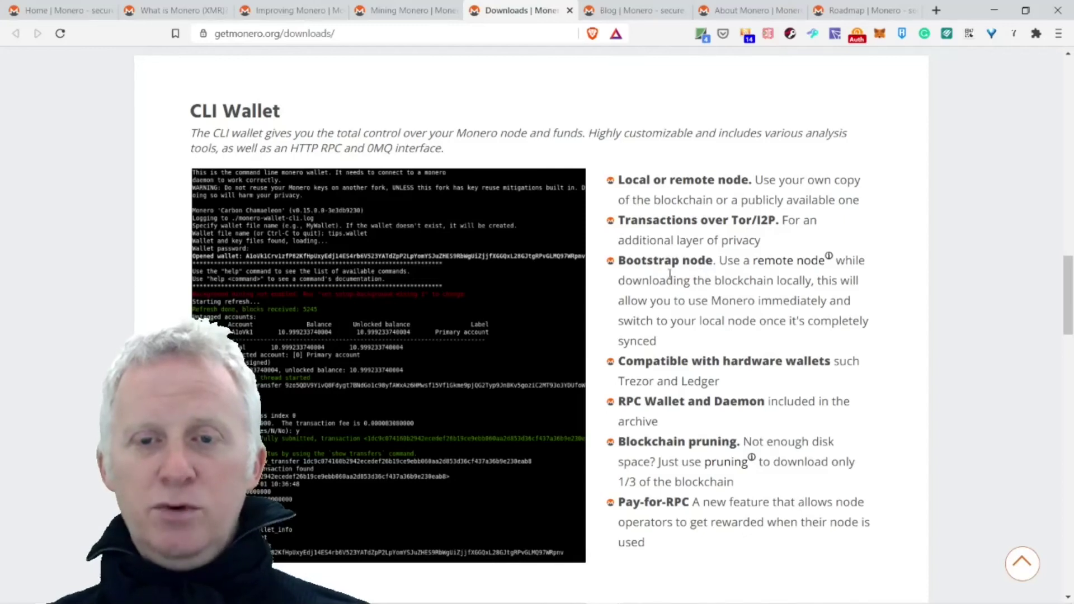
pyautogui.scroll(-2, 637, 372)
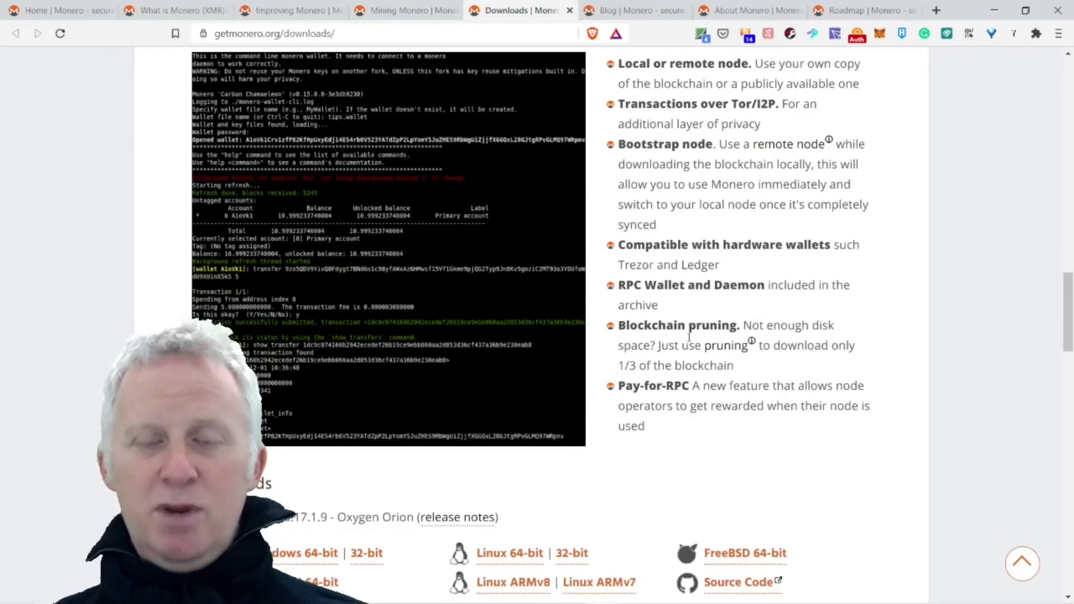
pyautogui.scroll(-3, 670, 392)
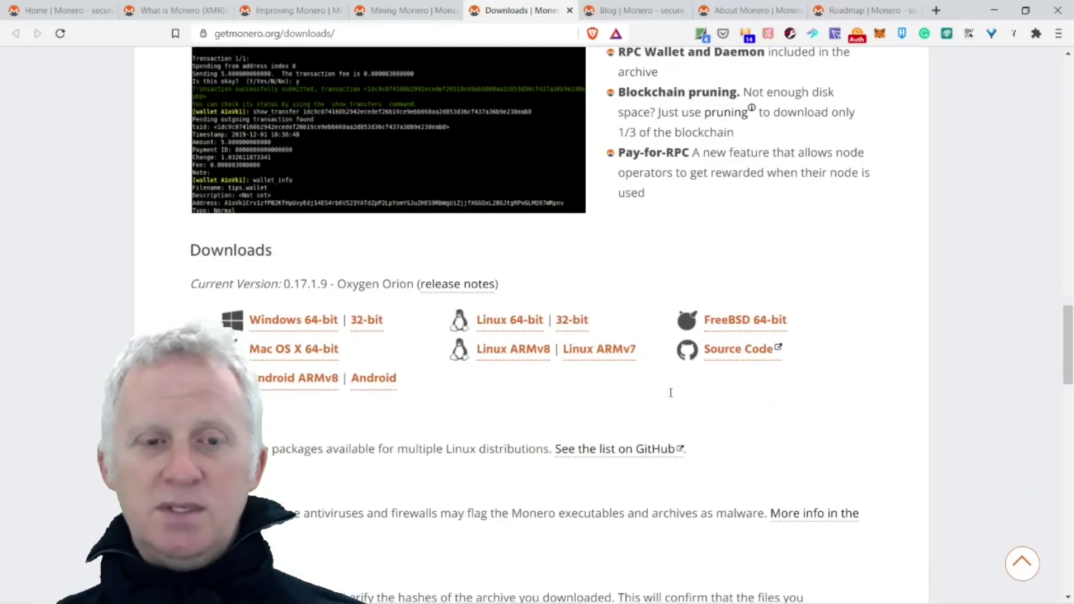
pyautogui.scroll(-3, 668, 391)
pyautogui.scroll(-1, 565, 366)
pyautogui.scroll(-4, 565, 367)
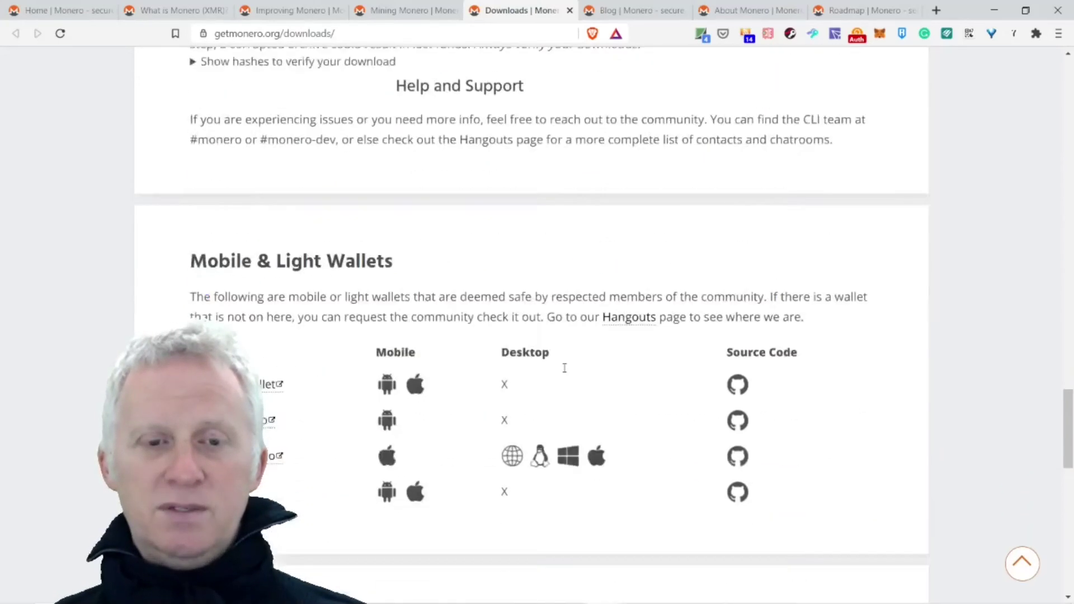
pyautogui.scroll(-1, 565, 367)
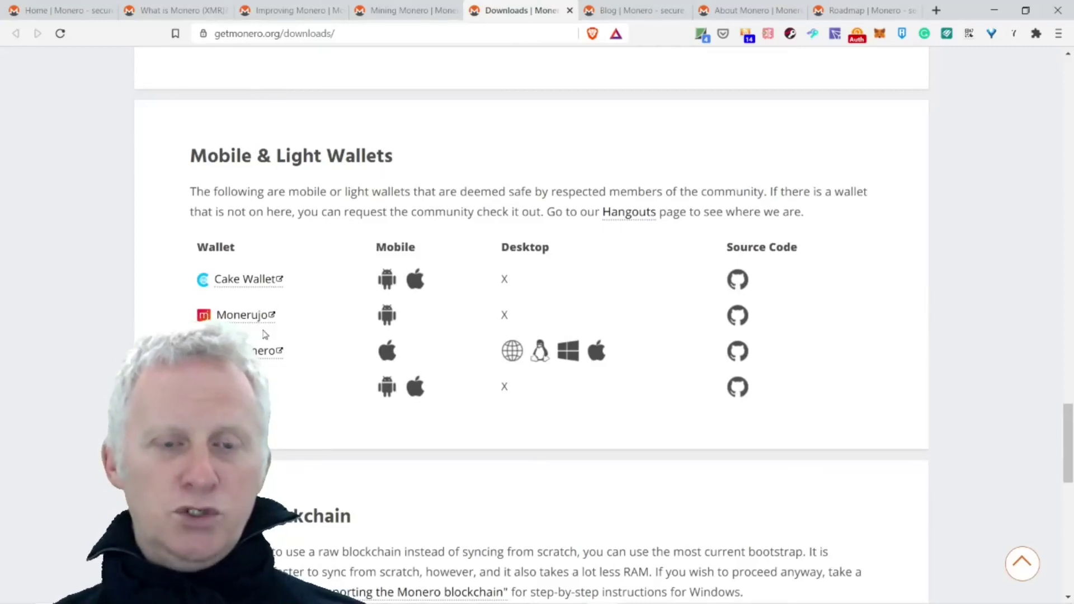
pyautogui.scroll(-3, 263, 395)
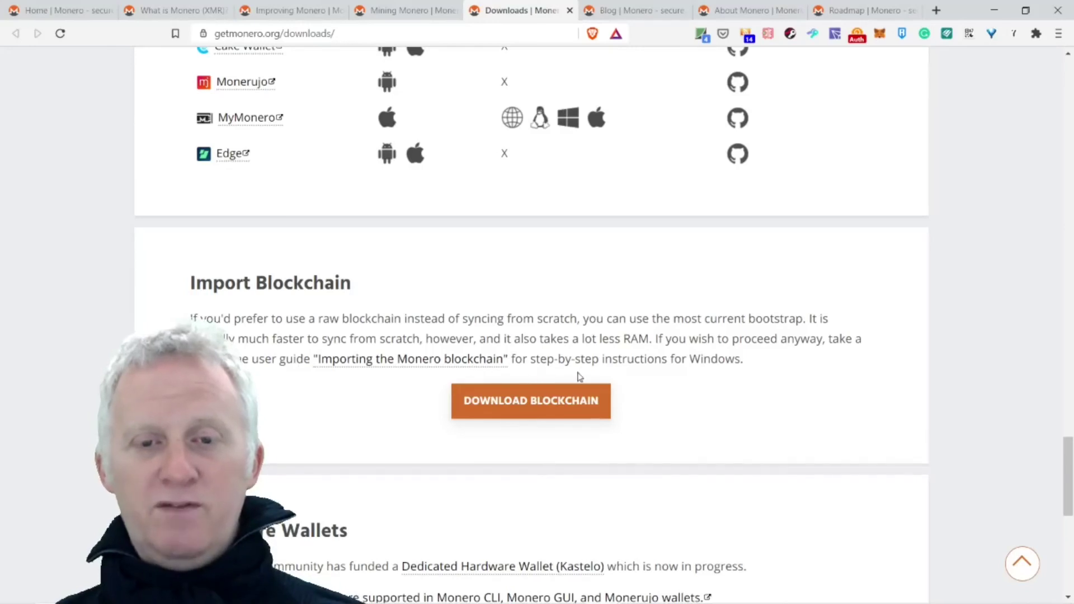
pyautogui.scroll(-4, 701, 392)
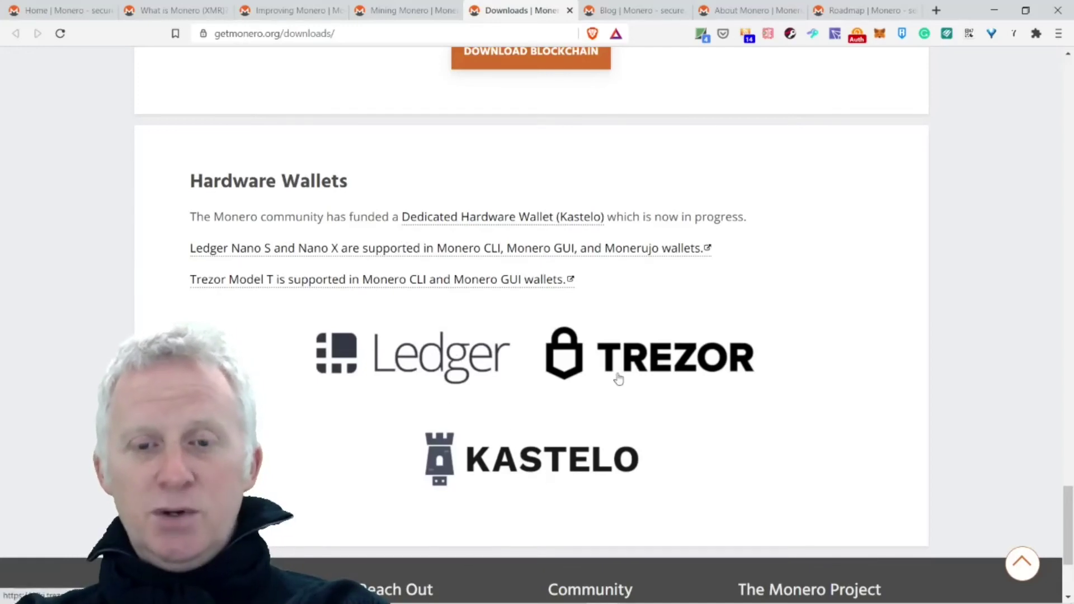
# Switch to the Blog tab and browse the recent Oxygen Orion release posts
pyautogui.click(612, 12)
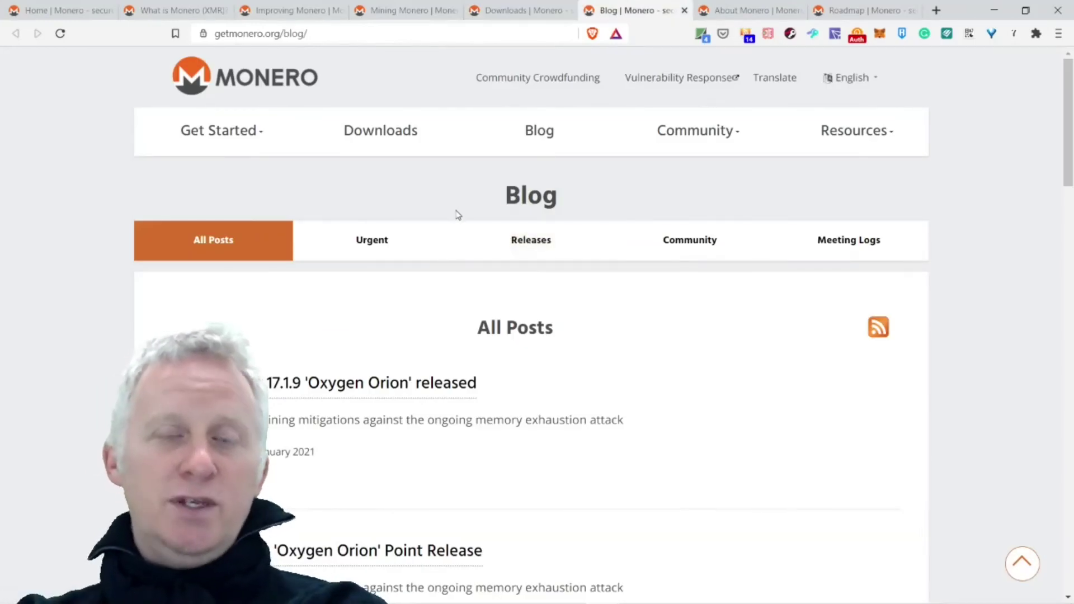
pyautogui.scroll(-2, 338, 286)
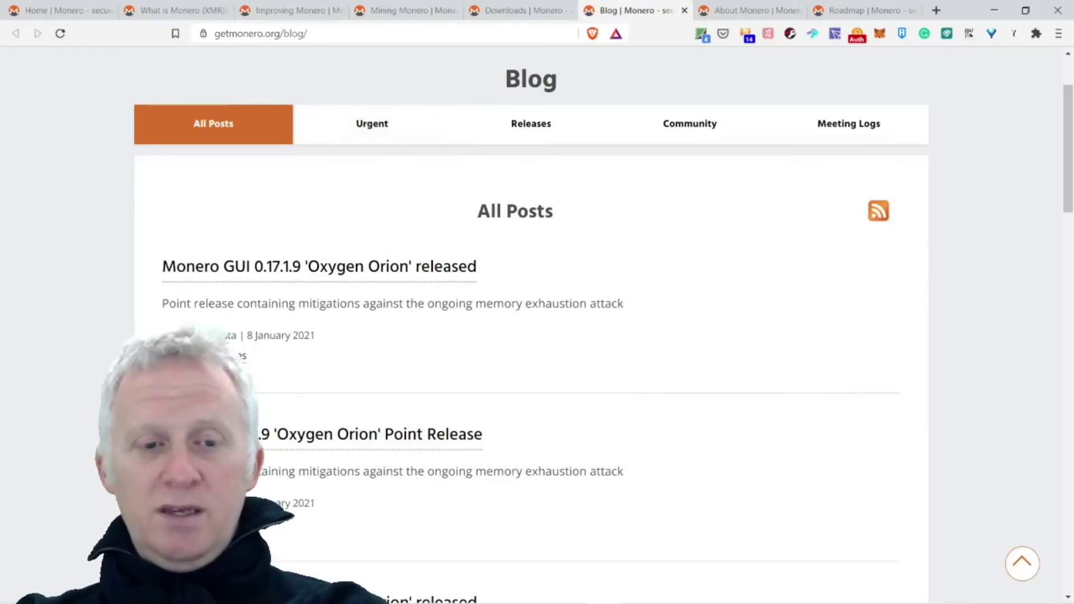
pyautogui.scroll(-2, 285, 353)
pyautogui.scroll(-2, 269, 389)
pyautogui.scroll(-1, 271, 389)
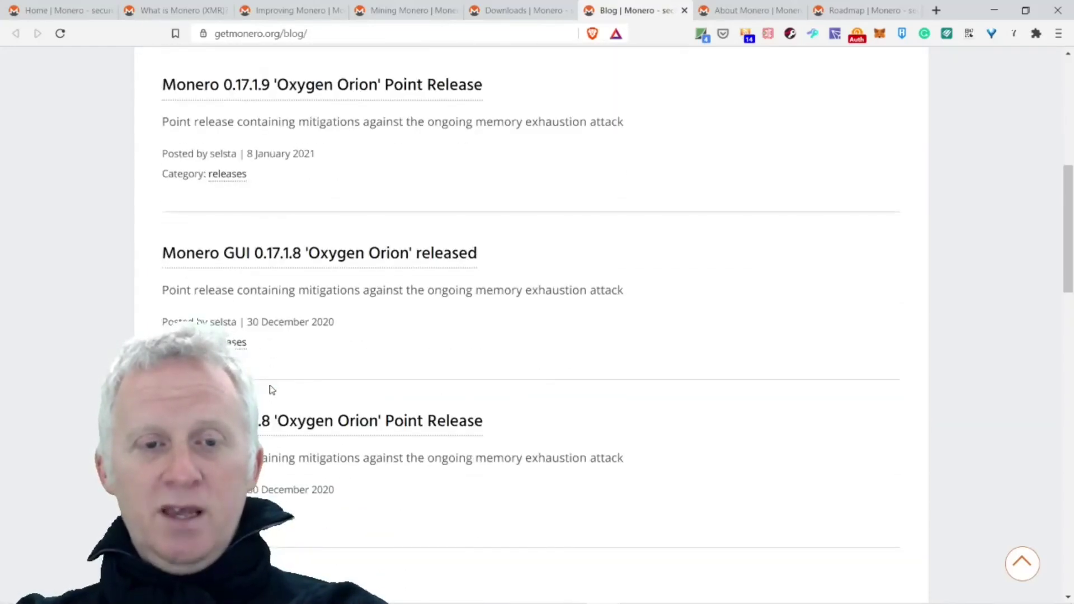
pyautogui.scroll(-2, 286, 361)
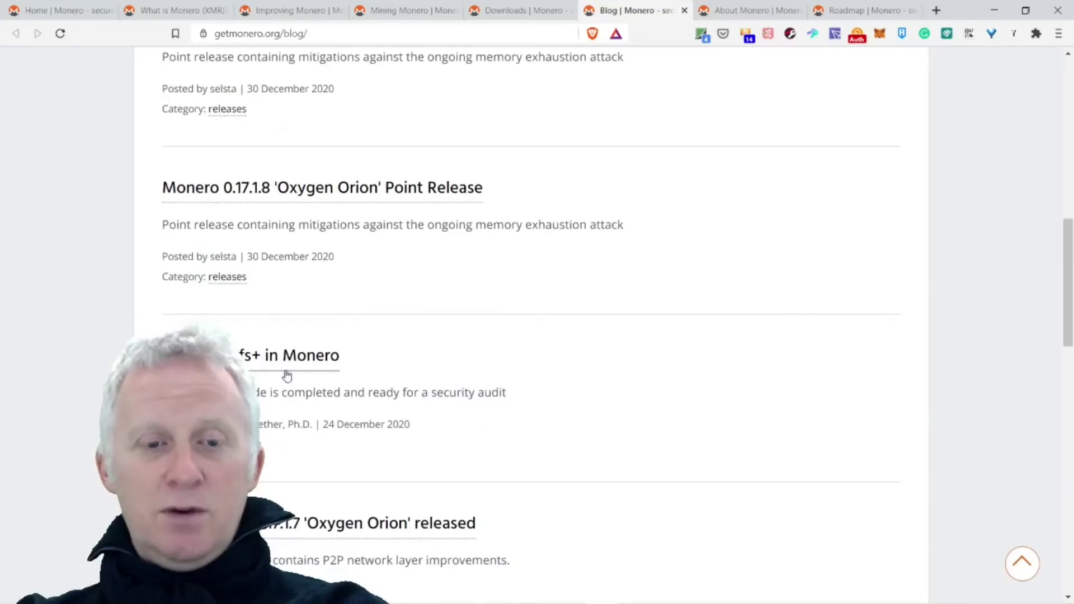
pyautogui.scroll(2, 289, 307)
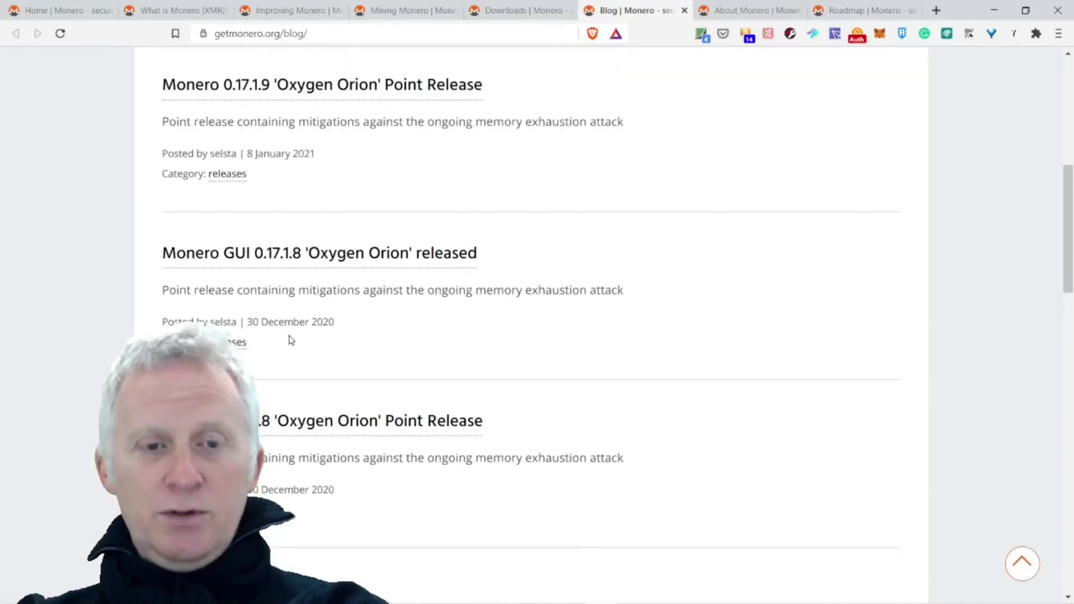
pyautogui.scroll(1, 264, 202)
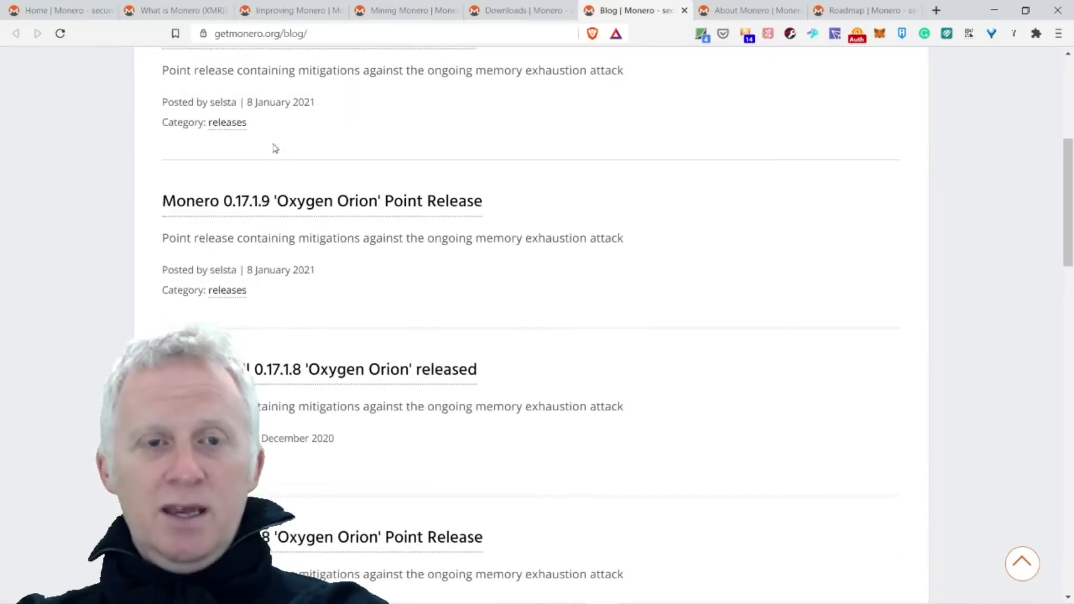
pyautogui.scroll(1, 271, 226)
pyautogui.scroll(2, 318, 219)
pyautogui.scroll(1, 318, 220)
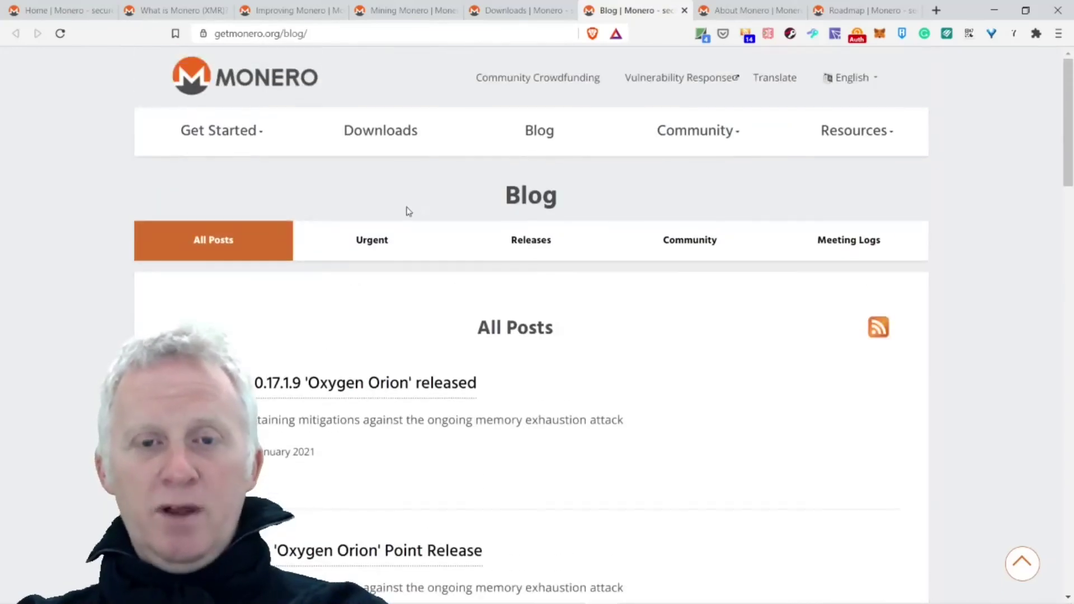
# Filter the blog to Urgent posts and dismiss the new-message notification
pyautogui.click(393, 244)
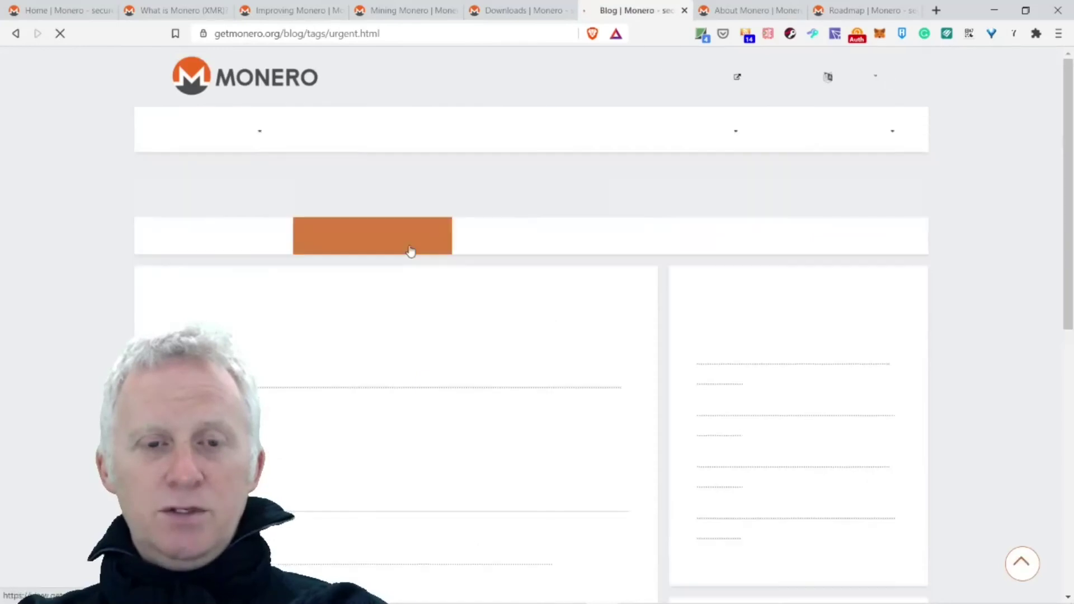
pyautogui.scroll(-1, 403, 245)
pyautogui.scroll(1, 437, 219)
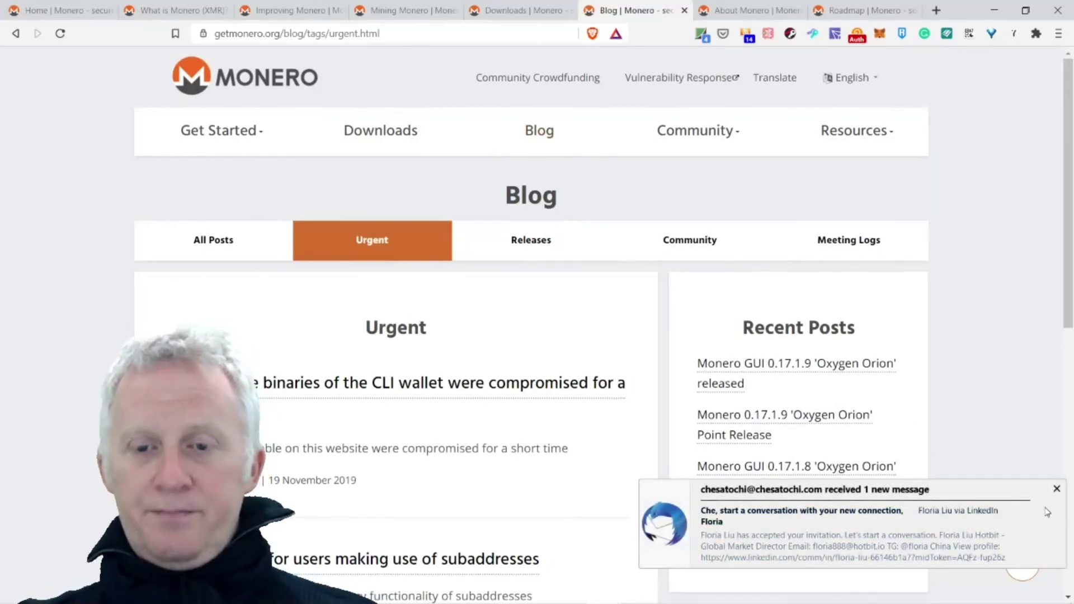
pyautogui.click(1057, 489)
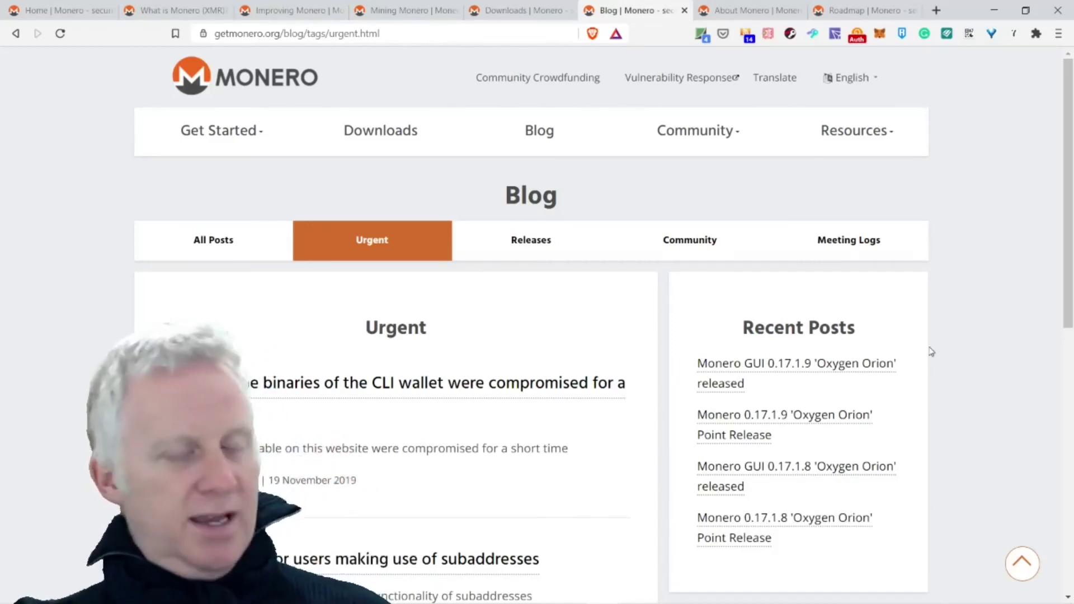
# Switch to the About Monero tab and read through A Brief History
pyautogui.click(771, 13)
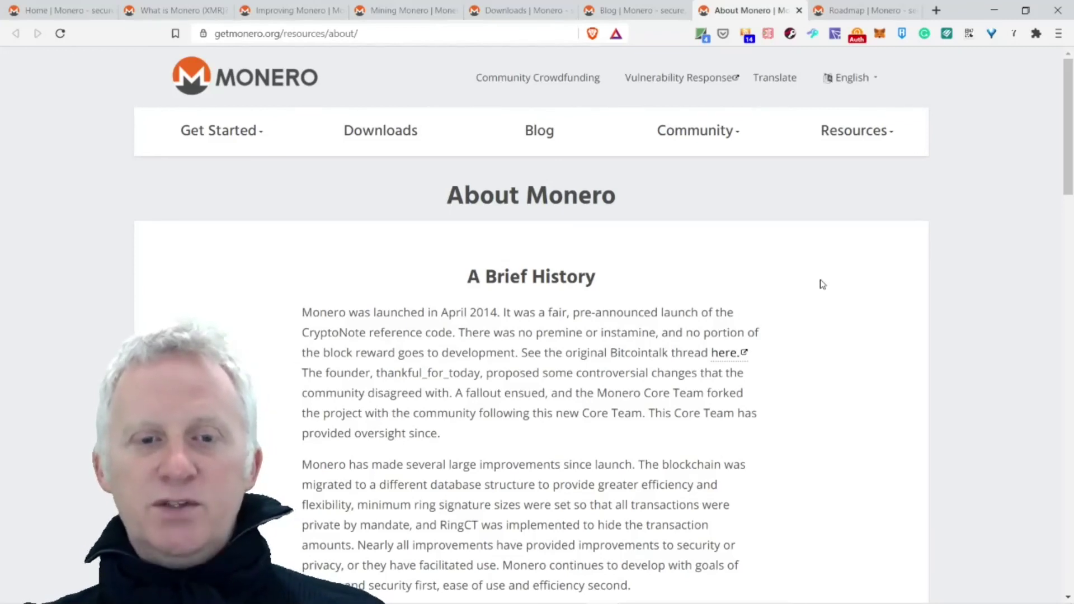
pyautogui.scroll(-3, 822, 285)
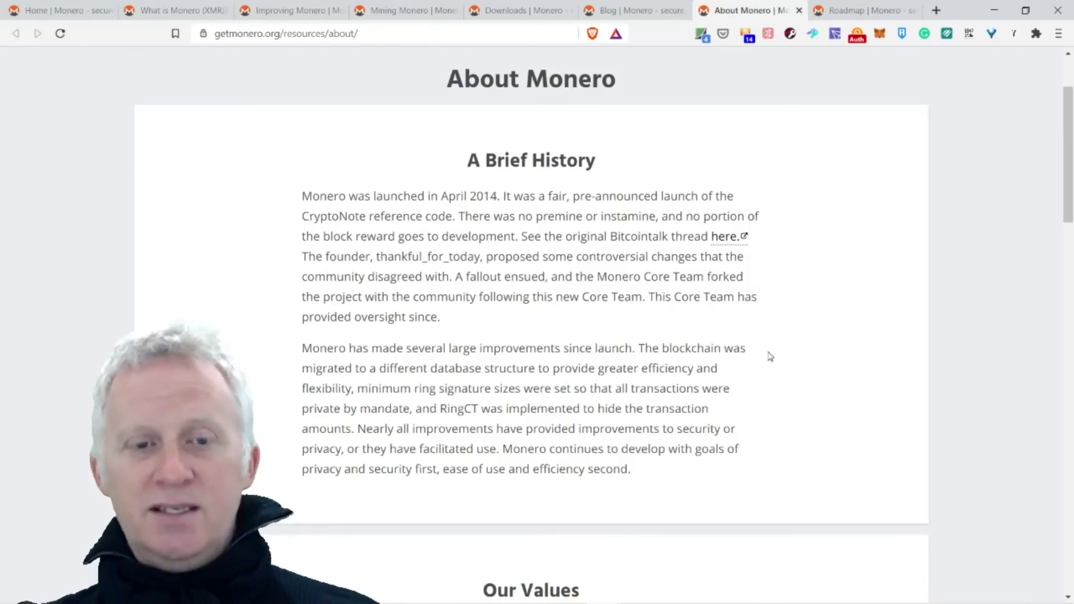
pyautogui.scroll(-3, 769, 356)
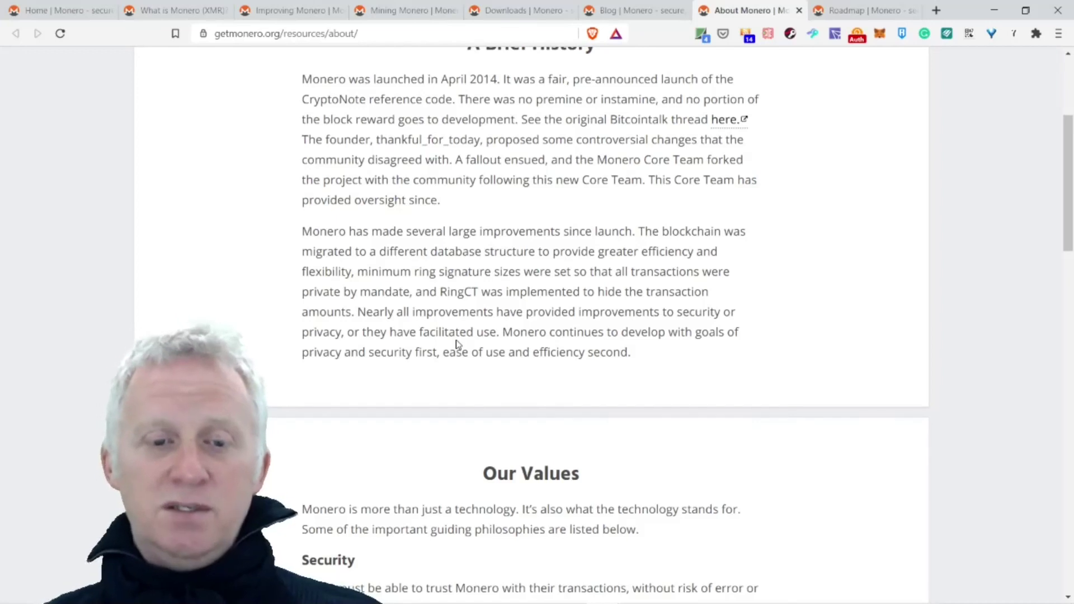
pyautogui.scroll(-3, 537, 261)
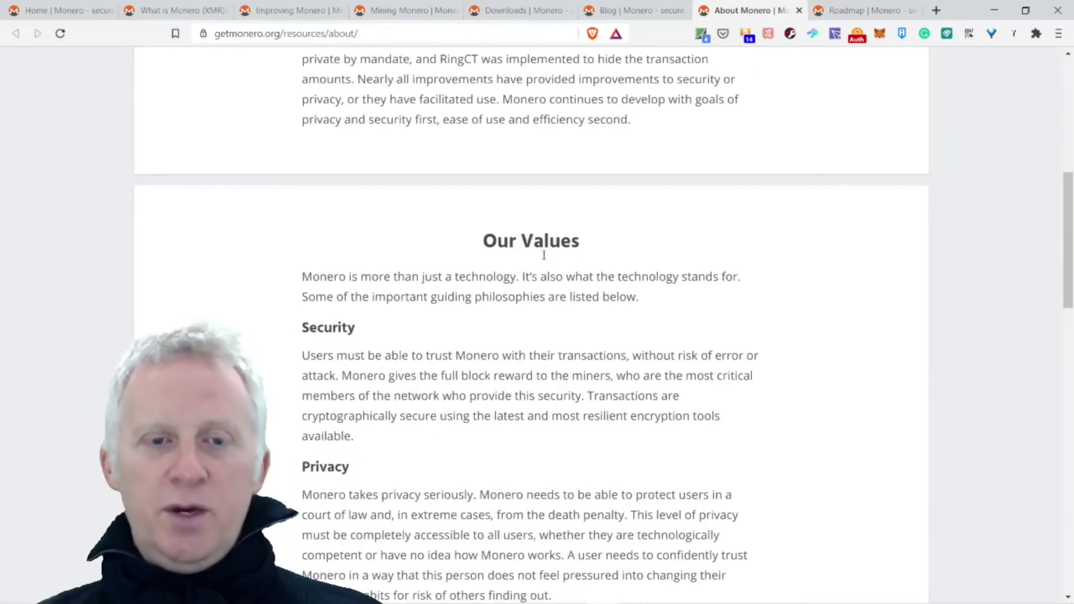
pyautogui.scroll(-3, 423, 347)
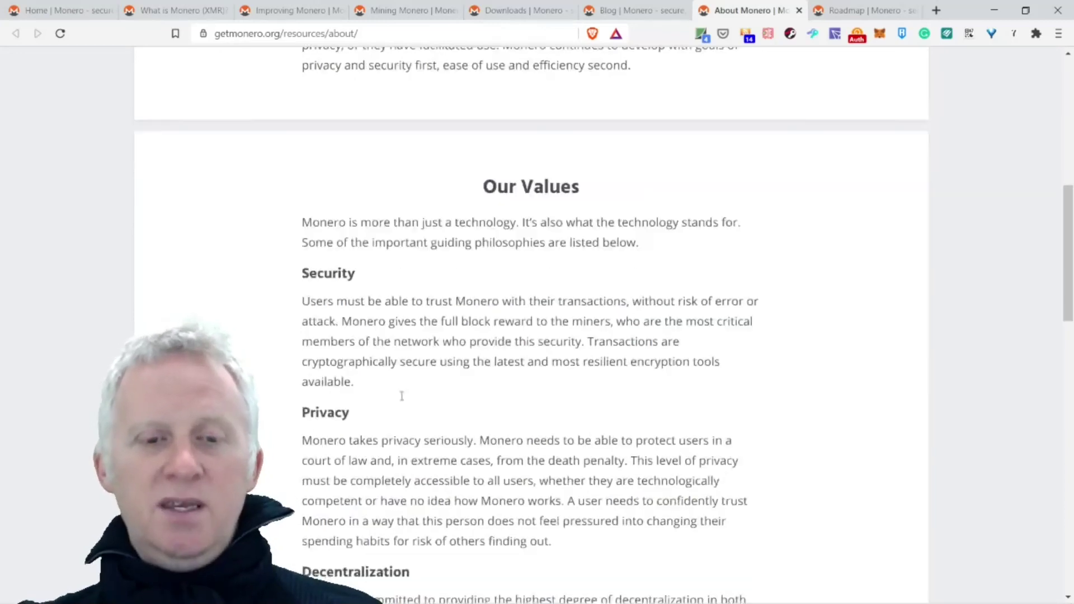
pyautogui.scroll(-3, 388, 393)
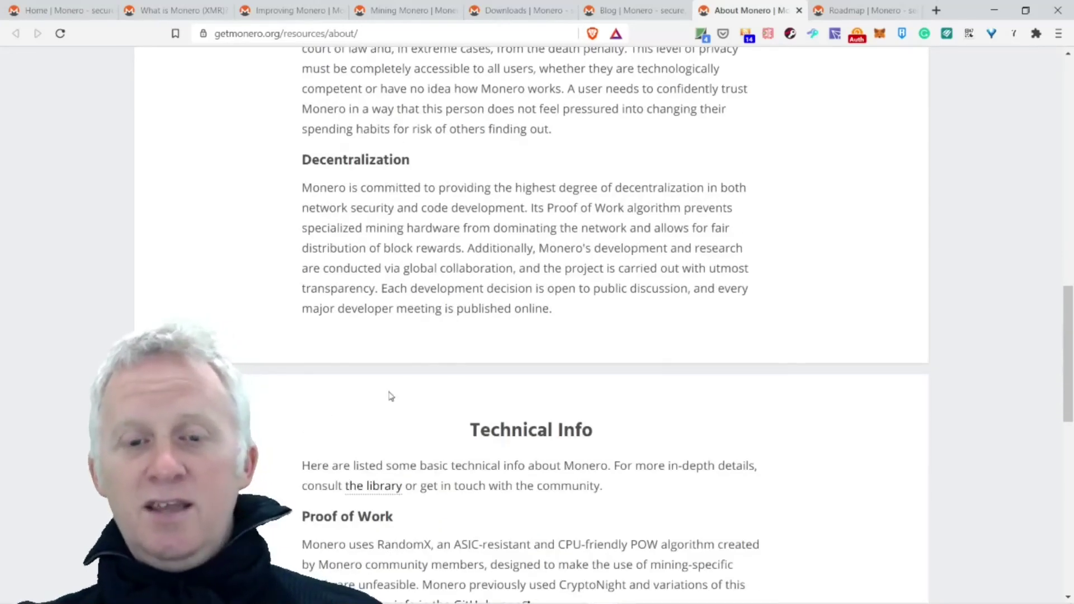
pyautogui.scroll(-3, 390, 396)
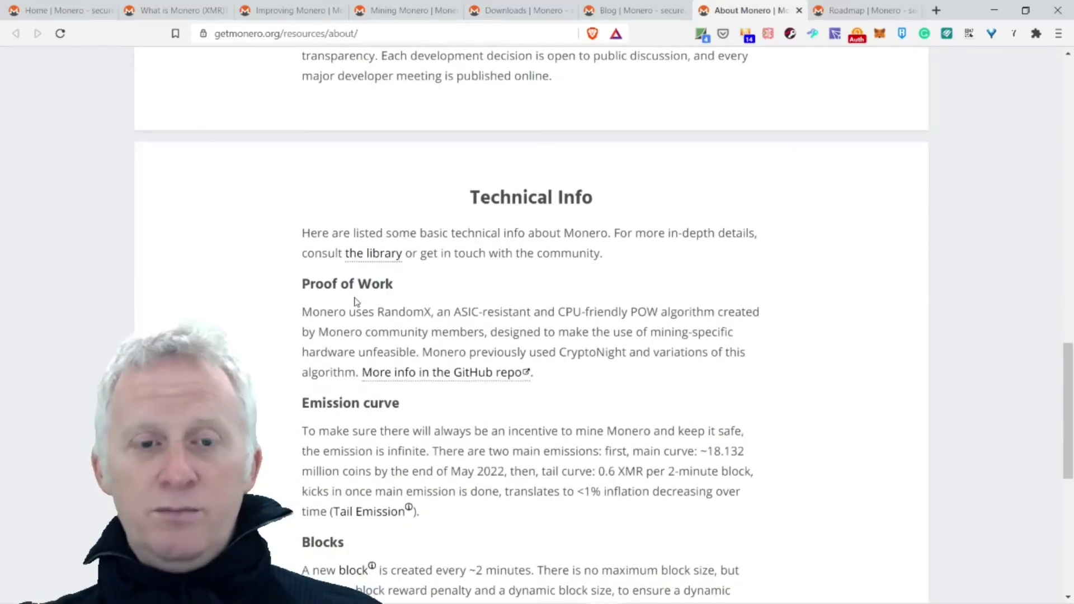
pyautogui.scroll(-3, 400, 403)
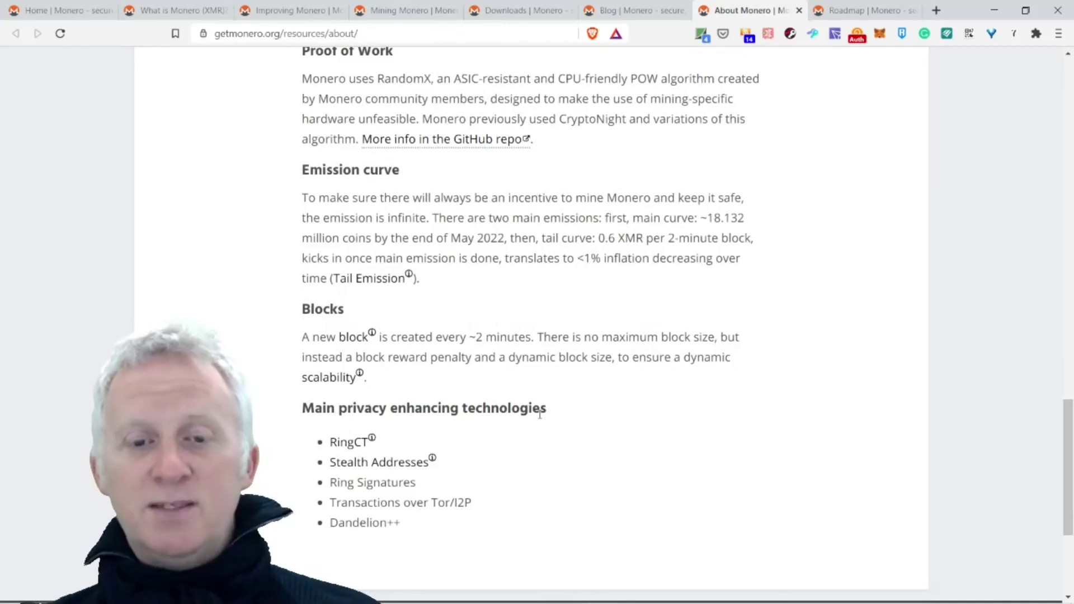
# Highlight and then deselect the 'Main privacy enhancing technologies' heading on the About page
pyautogui.moveTo(541, 409); pyautogui.dragTo(303, 415)
pyautogui.click(303, 415)
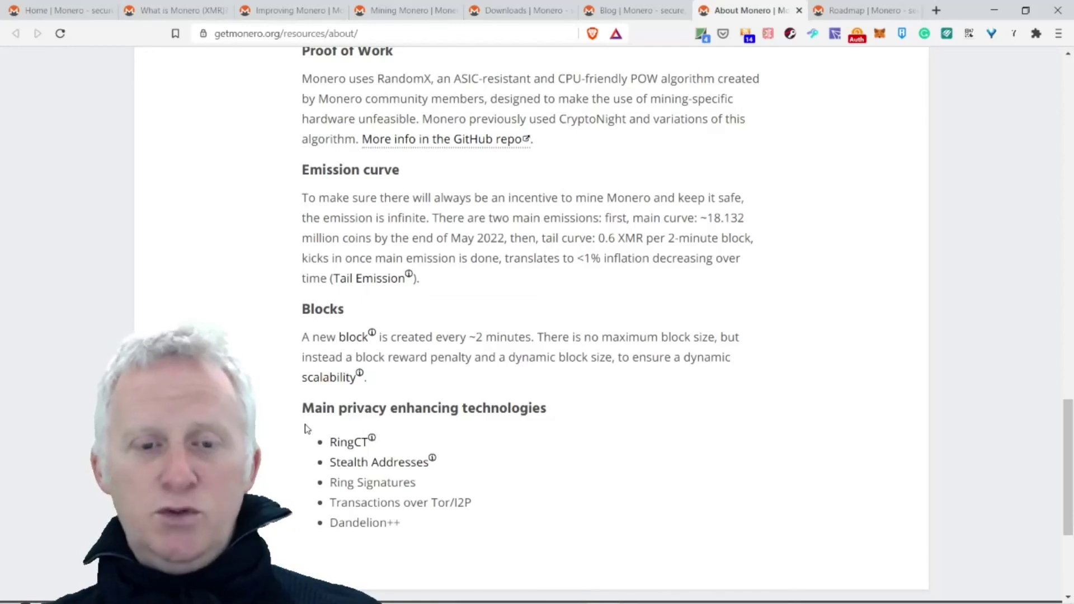
pyautogui.scroll(-3, 306, 428)
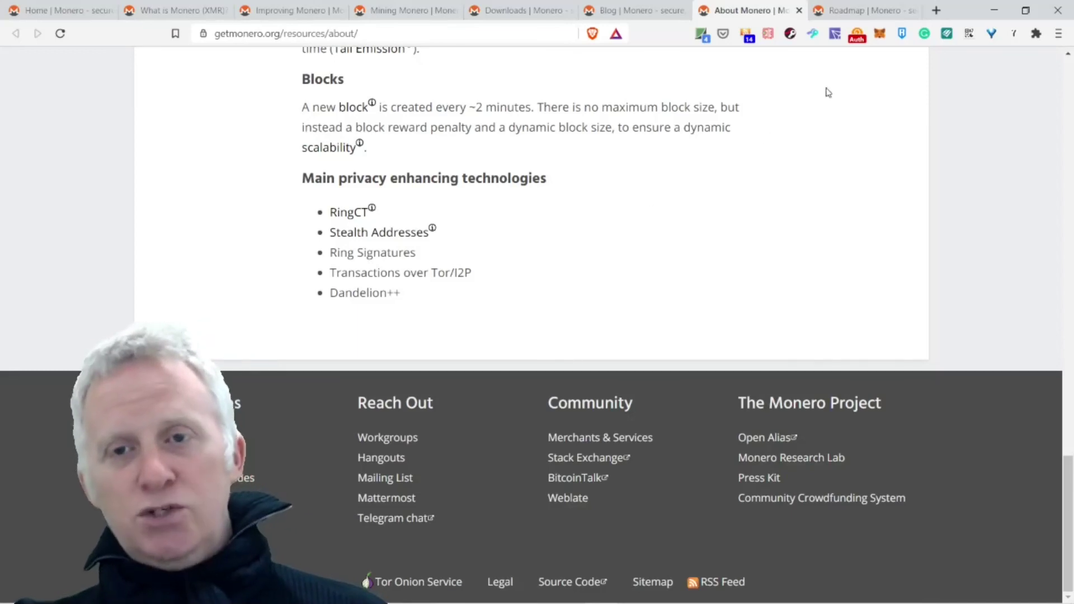
# Switch to the Roadmap page and highlight the 2021 Kastelo hardware wallet item
pyautogui.click(846, 13)
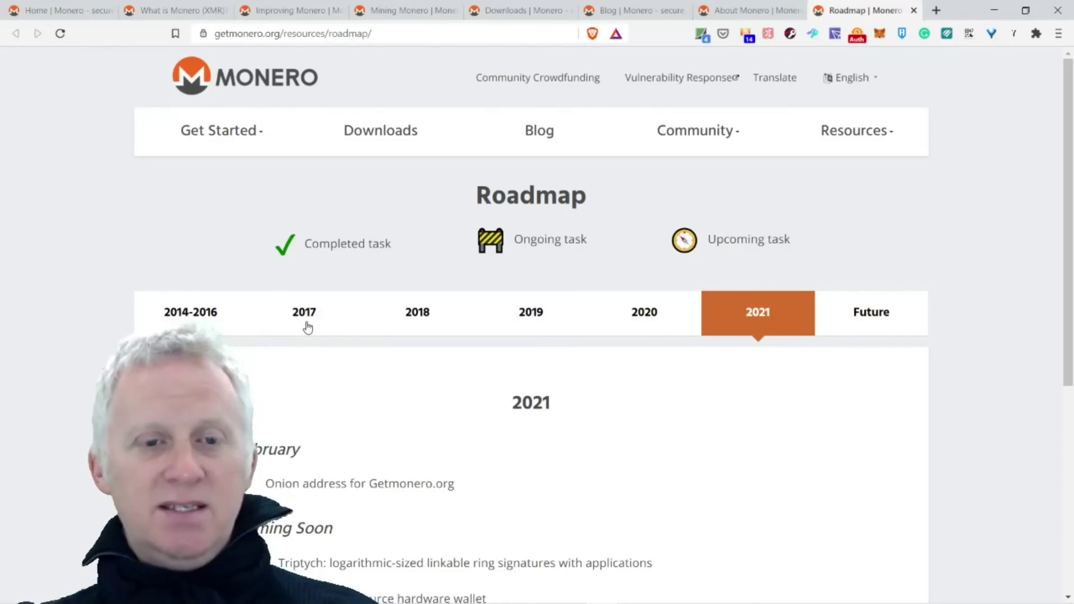
pyautogui.scroll(-3, 785, 332)
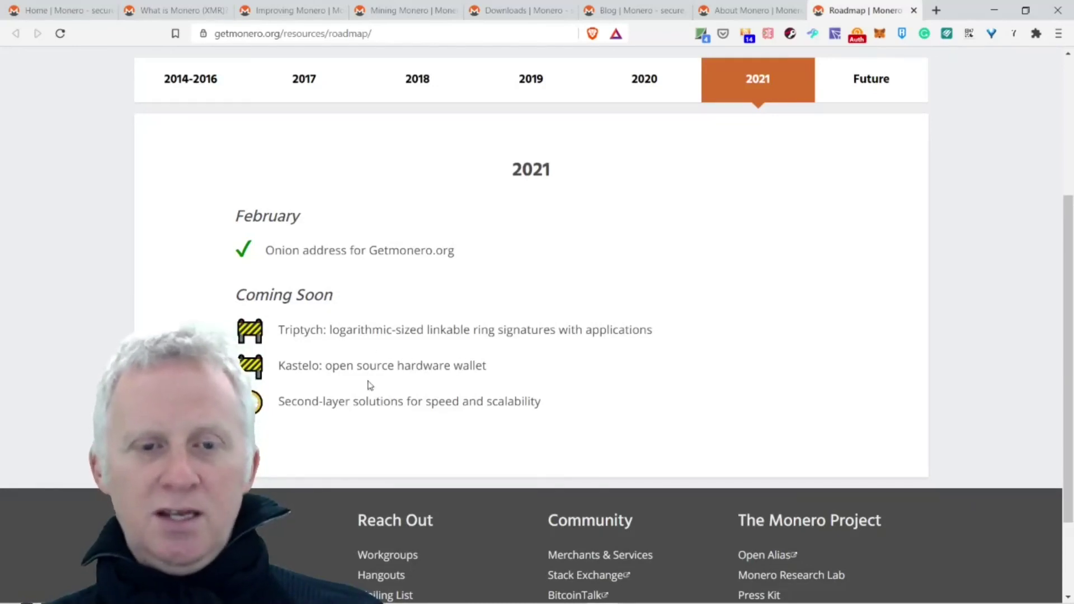
pyautogui.moveTo(491, 371); pyautogui.dragTo(264, 363)
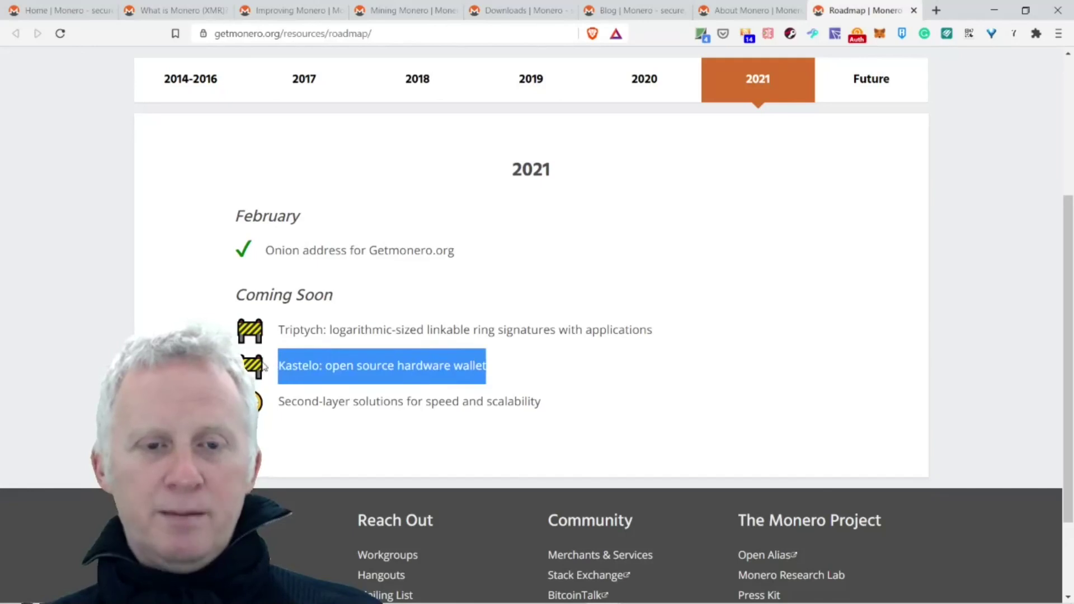